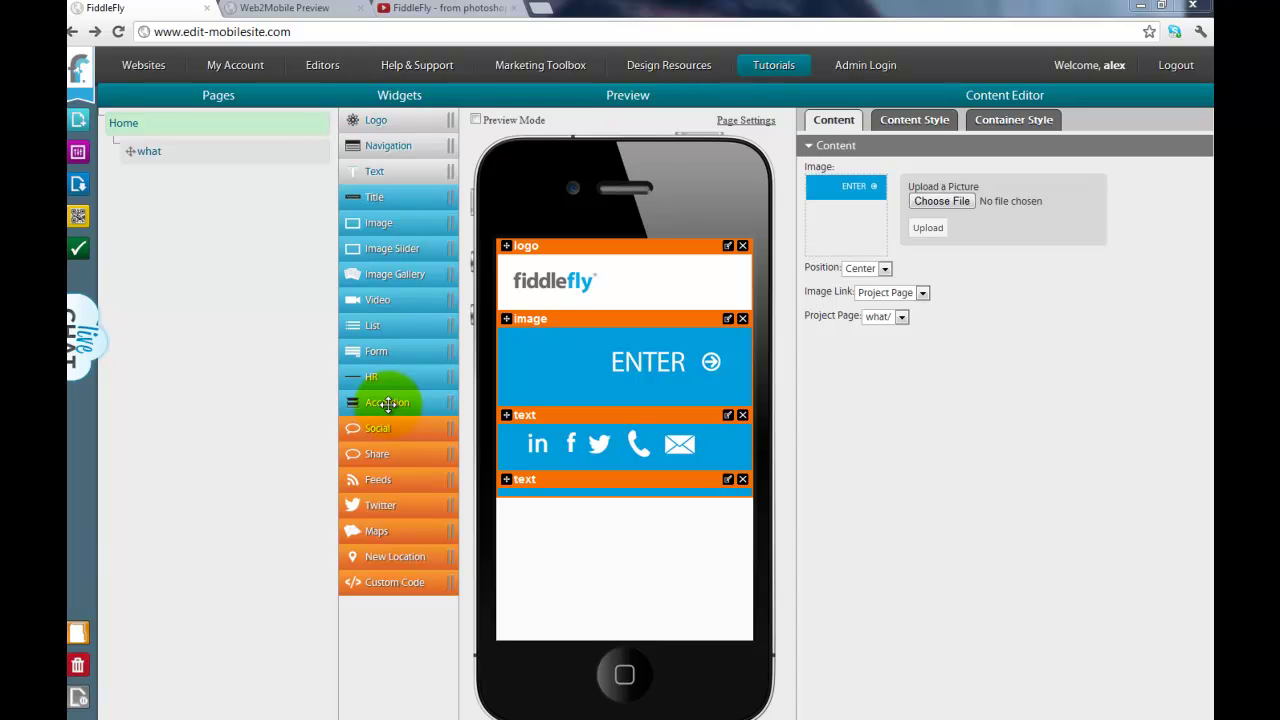
Step: Drop an accordion between the logo and ENTER image, with a text block below it
{"action": "left_click_drag", "start_coordinate": [388, 403], "coordinate": [646, 389]}
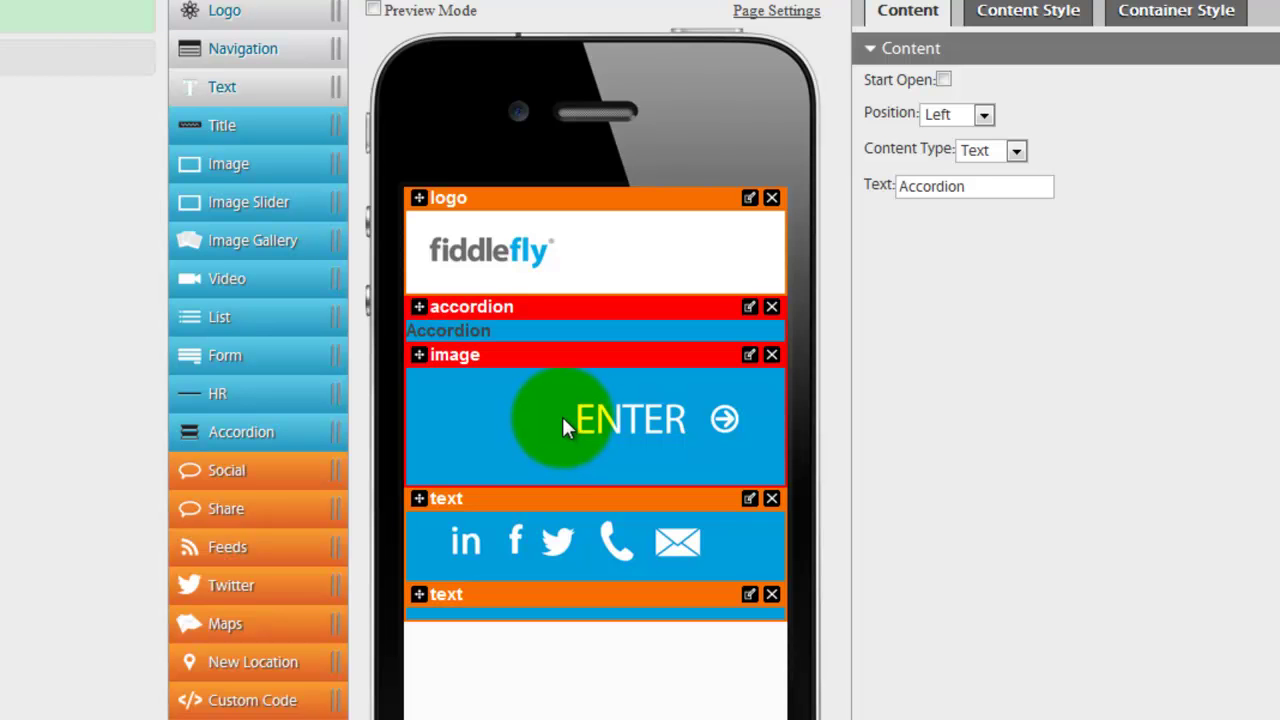
{"action": "left_click_drag", "start_coordinate": [226, 90], "coordinate": [457, 363]}
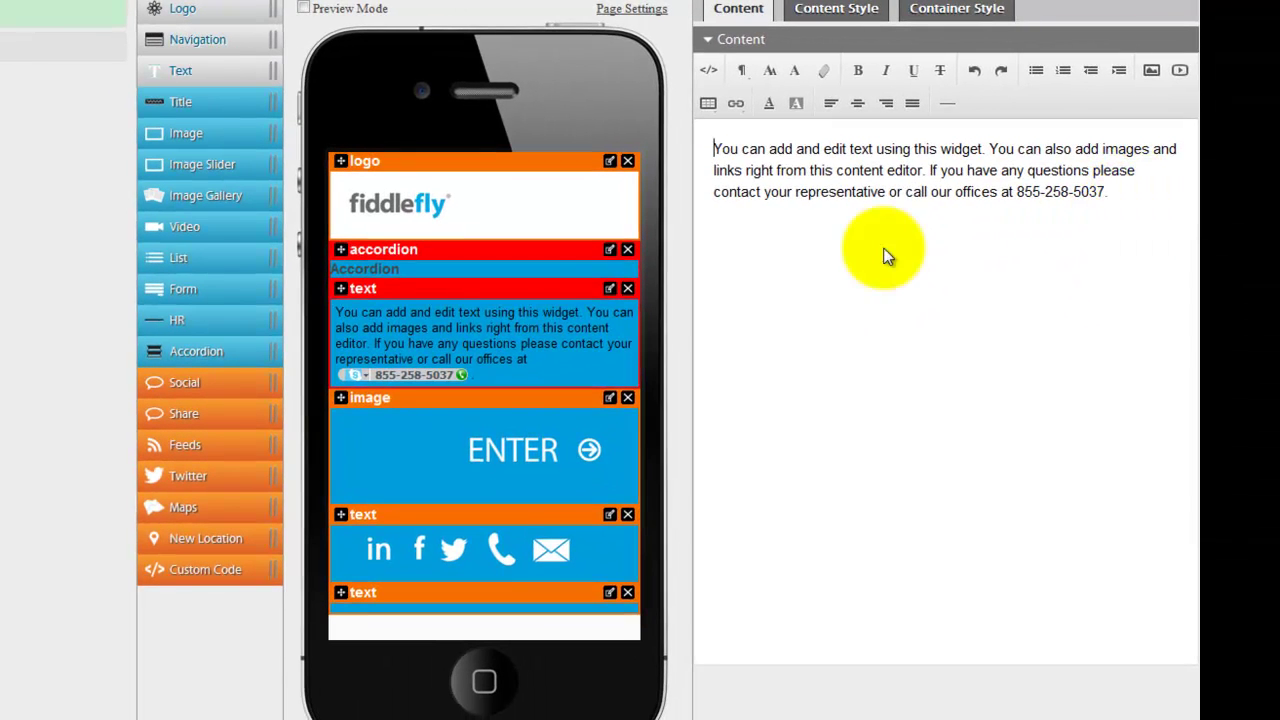
Step: Title the accordion 'contact'
{"action": "left_click", "coordinate": [609, 249]}
{"action": "double_click", "coordinate": [804, 151]}
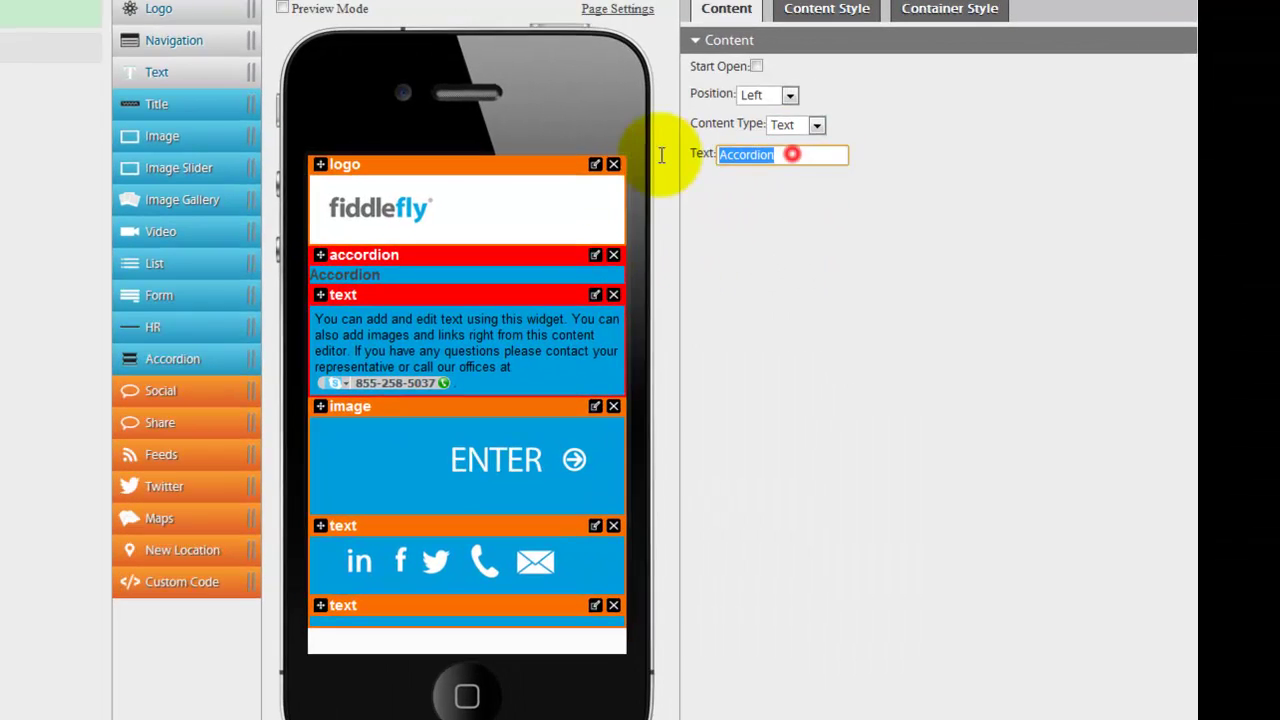
{"action": "type", "text": "contact"}
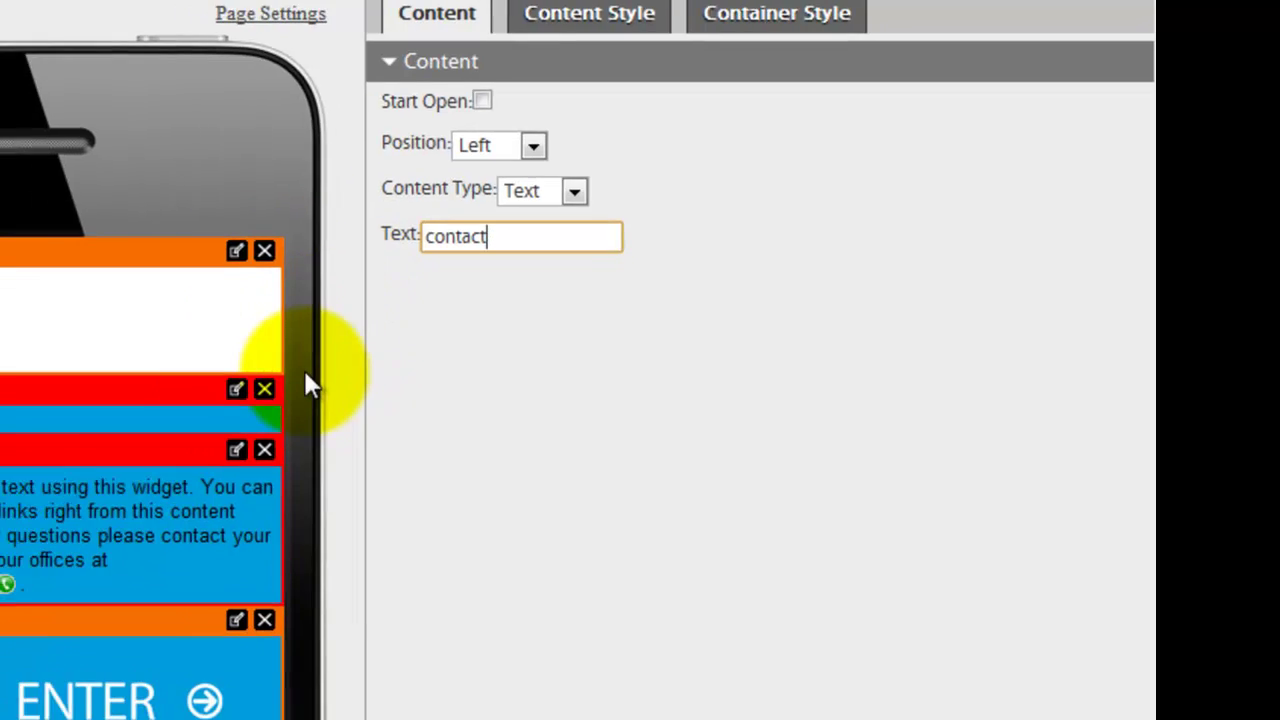
Step: Replace the text block's placeholder with a contact name, phone number and e-mail line
{"action": "left_click", "coordinate": [236, 449]}
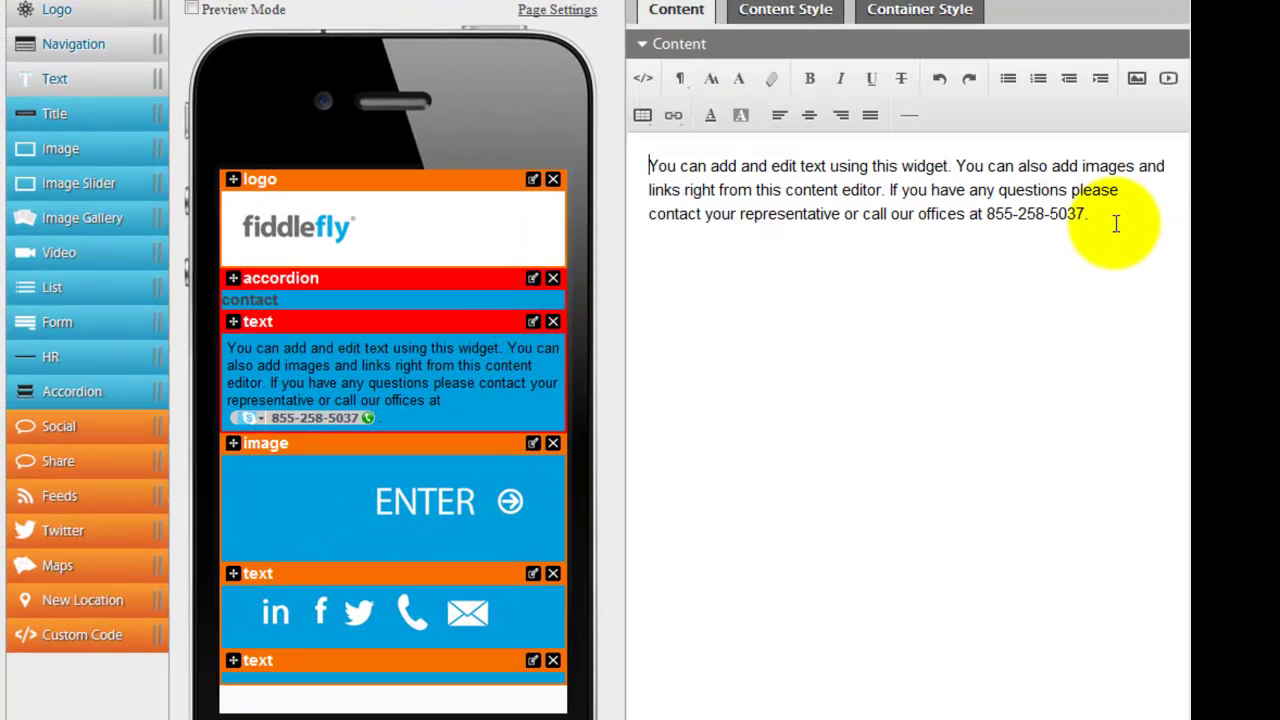
{"action": "left_click_drag", "start_coordinate": [1100, 214], "coordinate": [660, 152]}
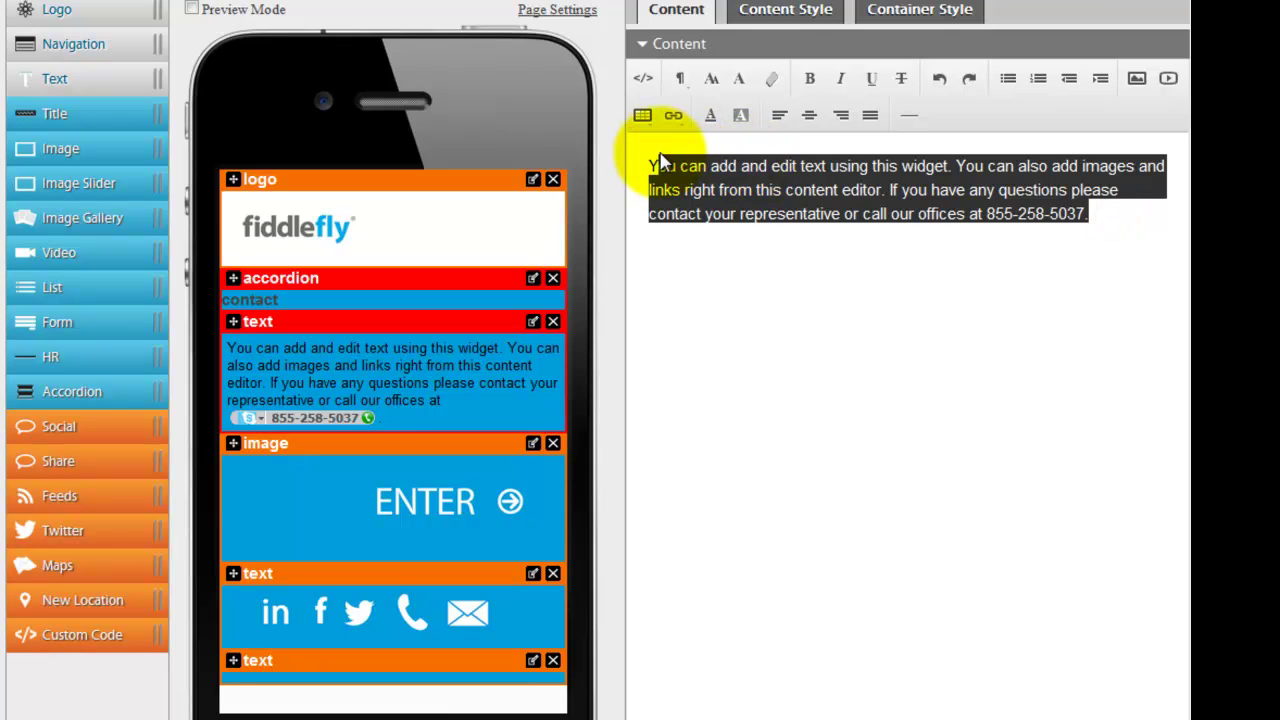
{"action": "key", "text": "BackSpace"}
{"action": "type", "text": "Alex"}
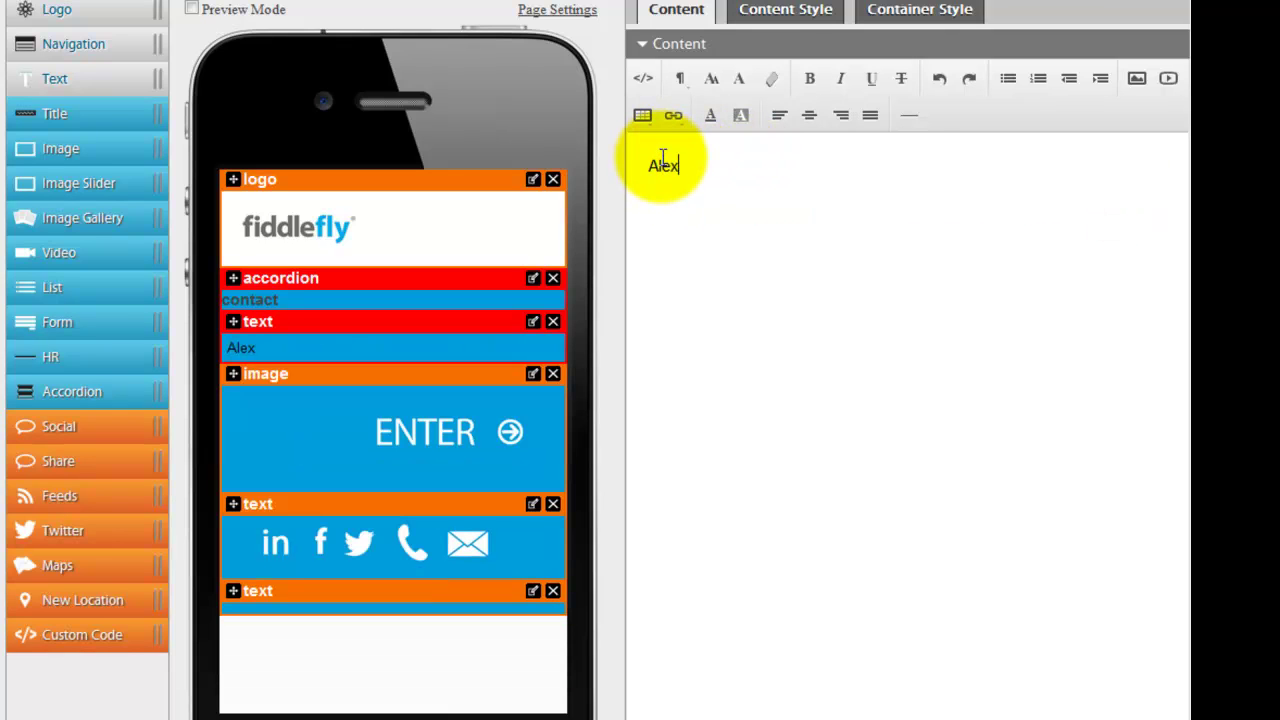
{"action": "key", "text": "Return"}
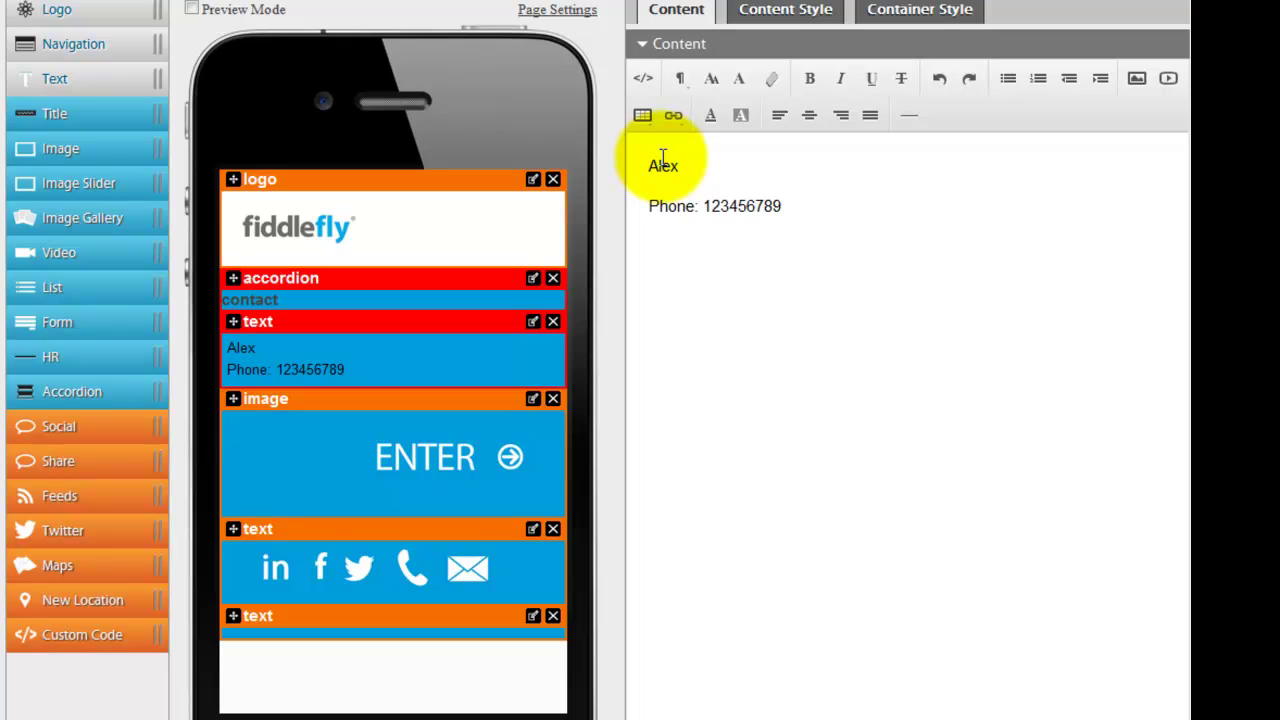
{"action": "key", "text": "Return"}
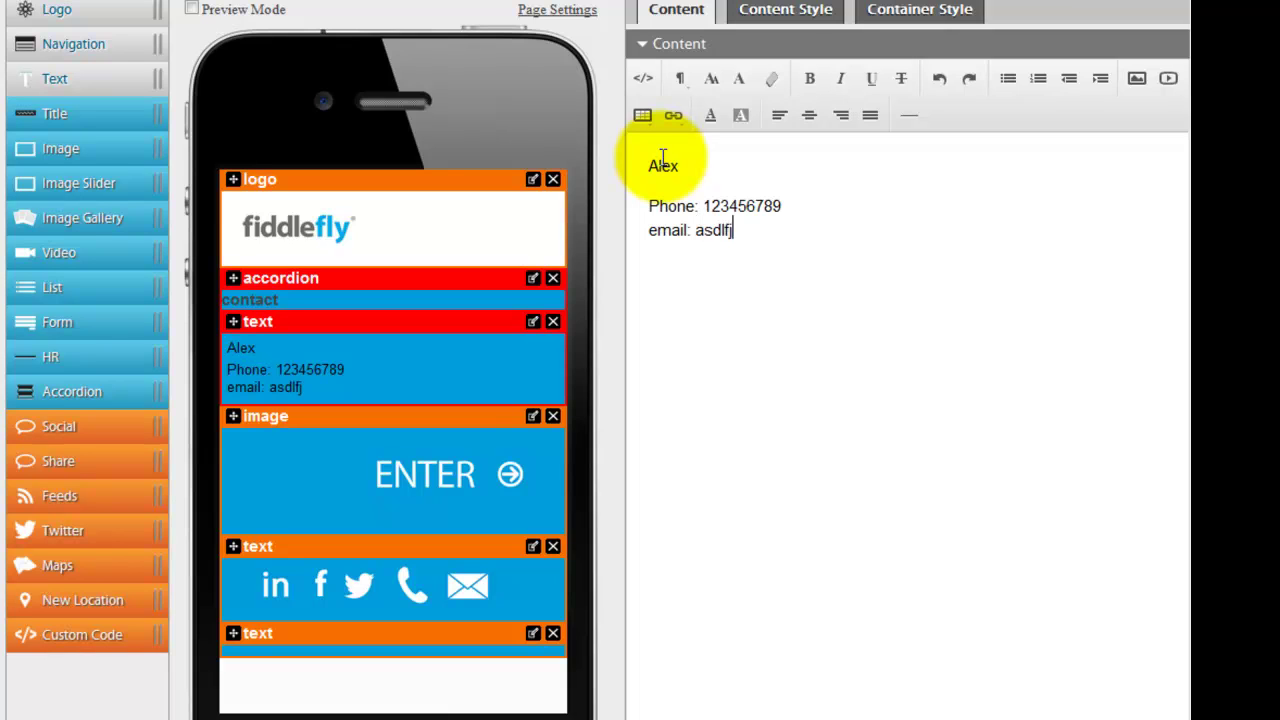
{"action": "type", "text": "email: asdlfj@aksdfj.com"}
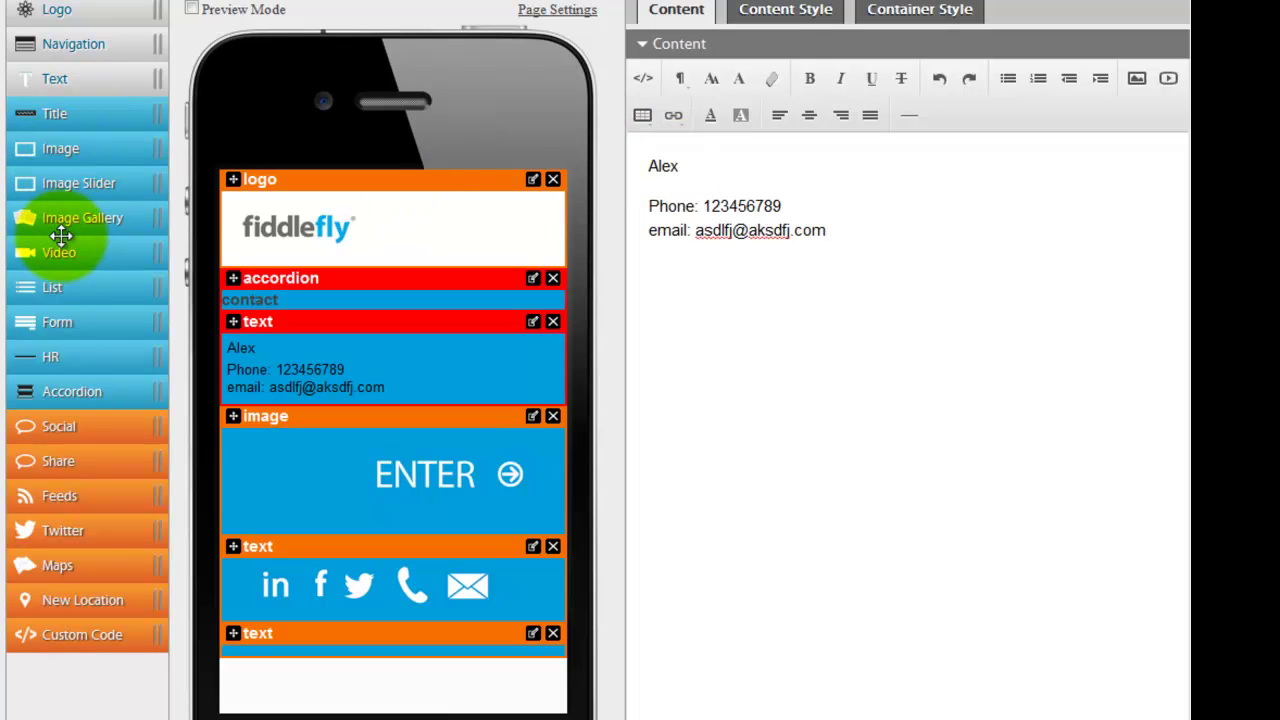
Step: Add a second accordion under the contact text with a saved form containing Name, Message and newsletter fields
{"action": "left_click_drag", "start_coordinate": [58, 388], "coordinate": [396, 410]}
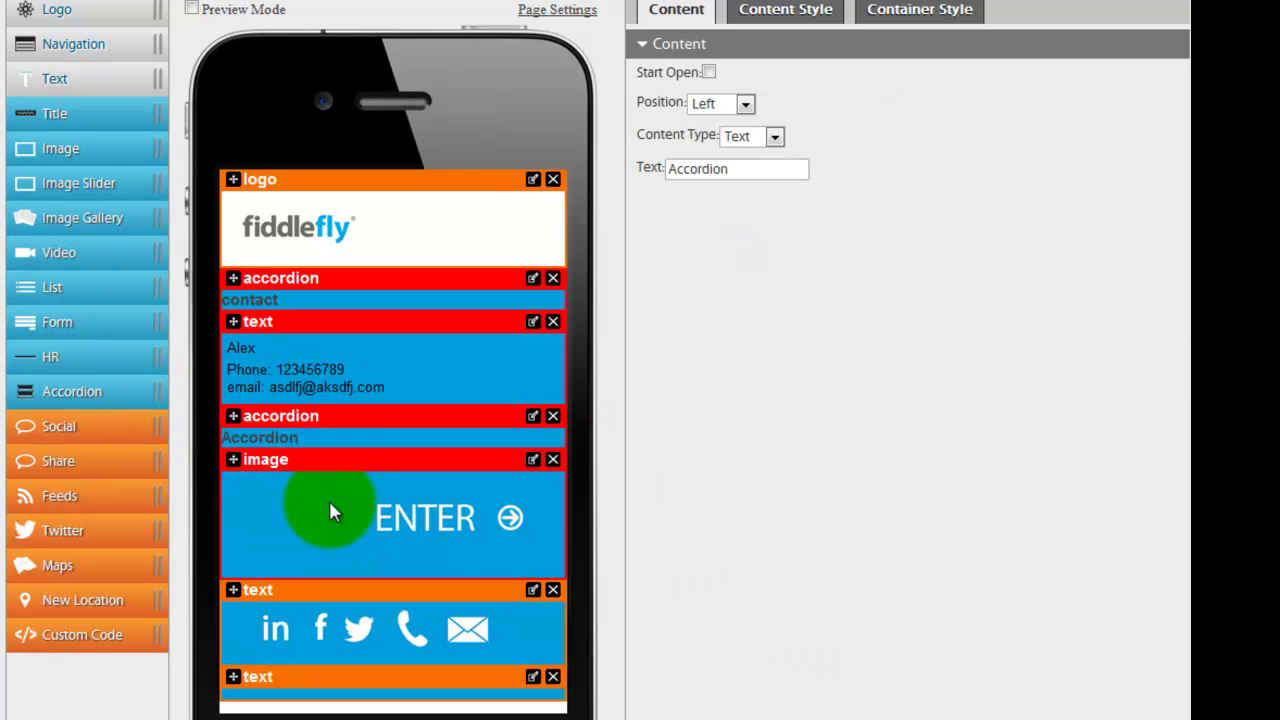
{"action": "left_click_drag", "start_coordinate": [50, 323], "coordinate": [508, 537]}
{"action": "left_click", "coordinate": [672, 446]}
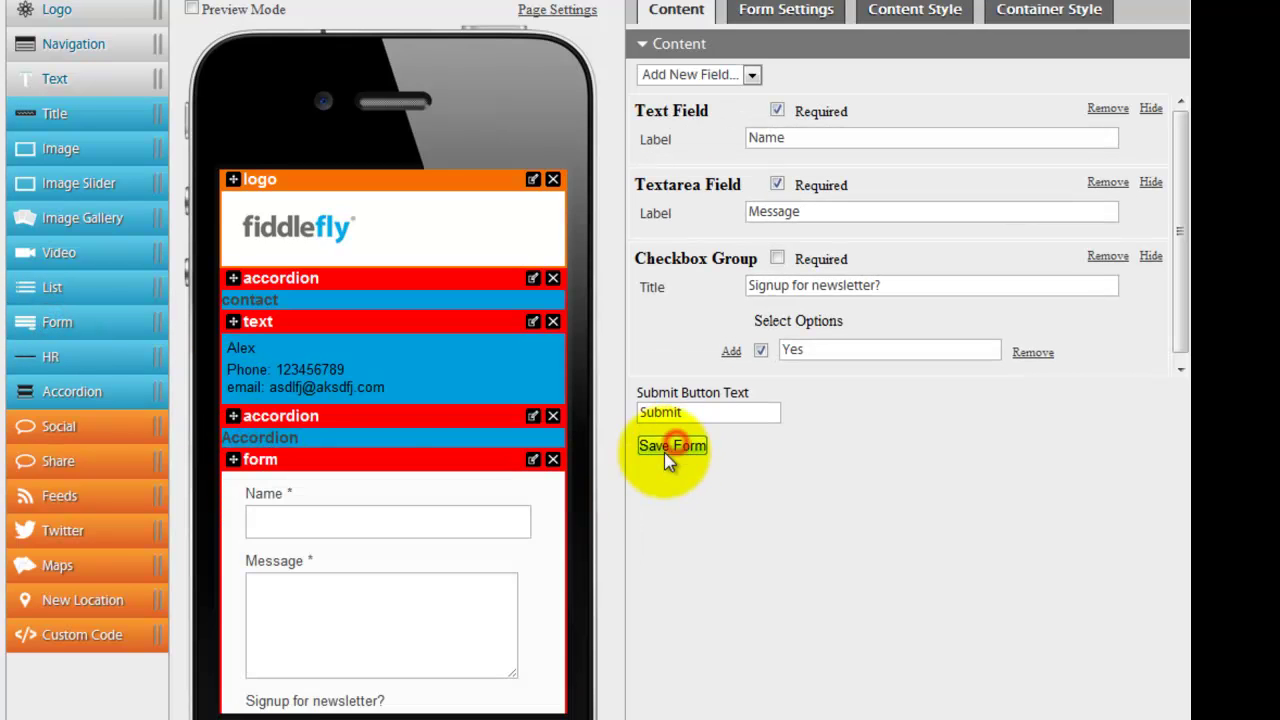
{"action": "scroll", "coordinate": [385, 560], "scroll_direction": "down", "scroll_amount": 3}
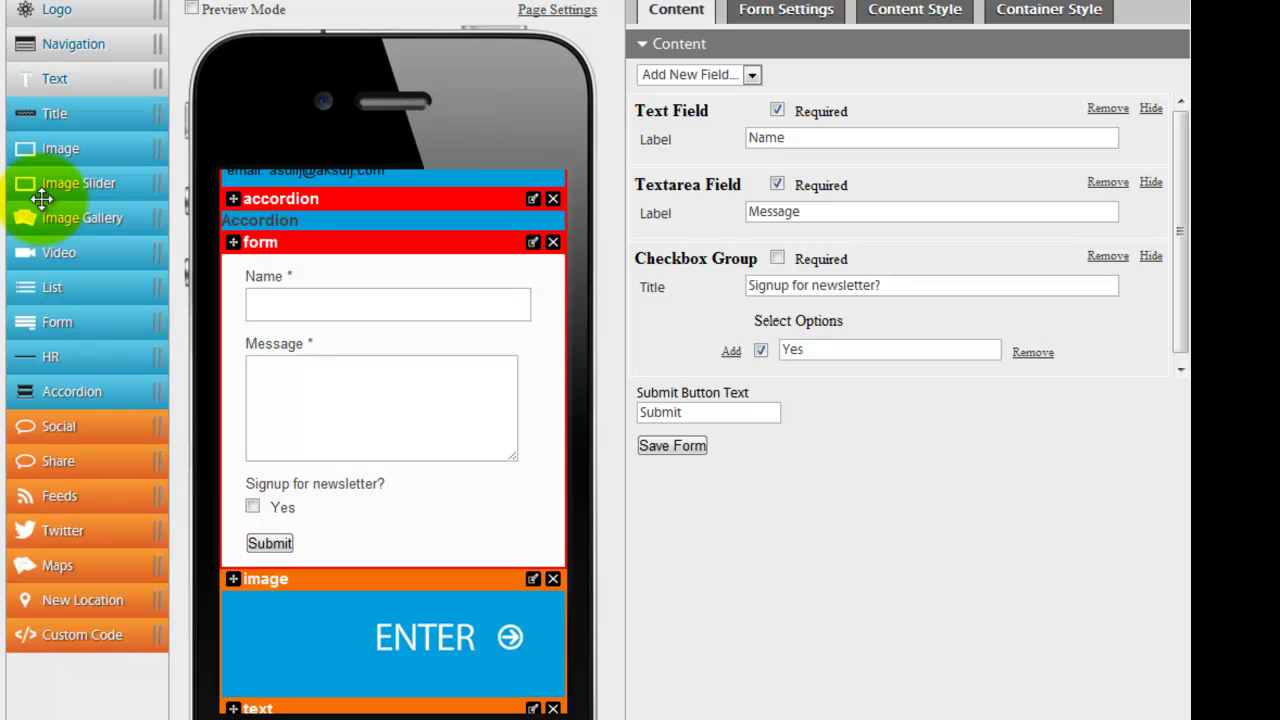
Step: Add a third accordion with a social block, filling in the Facebook, Twitter, LinkedIn and YouTube account fields
{"action": "left_click_drag", "start_coordinate": [70, 391], "coordinate": [254, 586]}
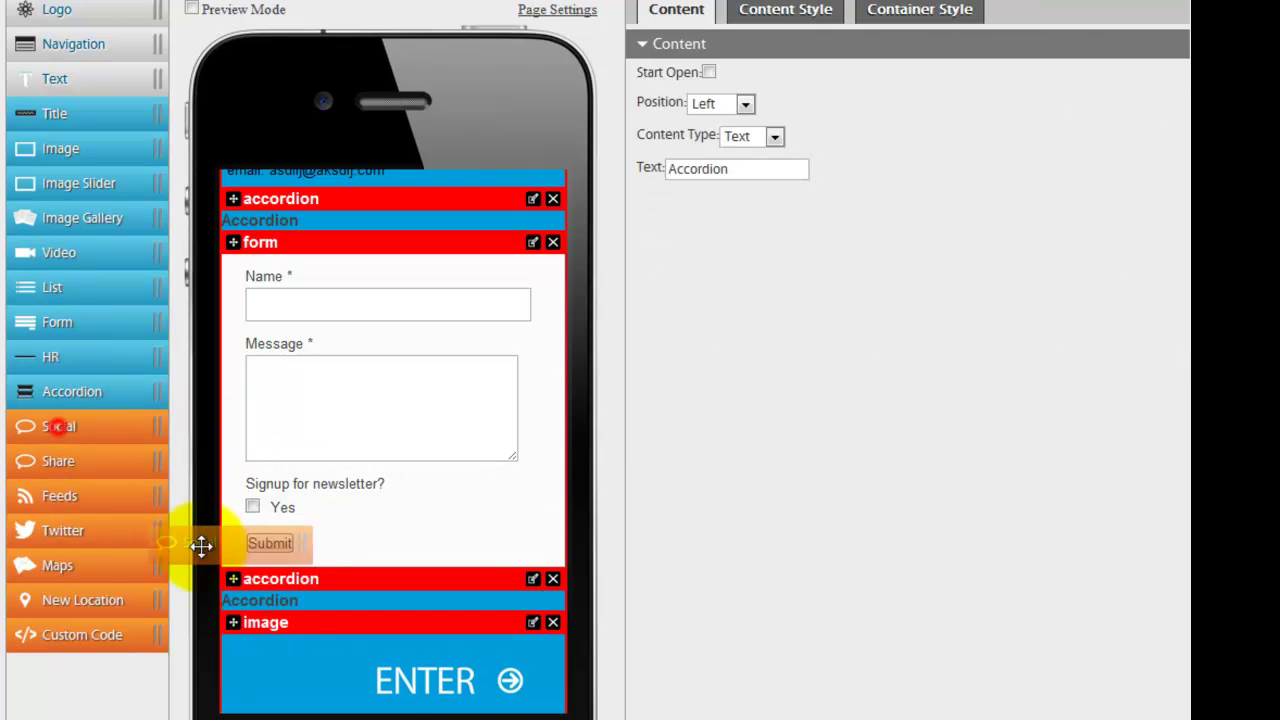
{"action": "left_click_drag", "start_coordinate": [201, 545], "coordinate": [290, 610]}
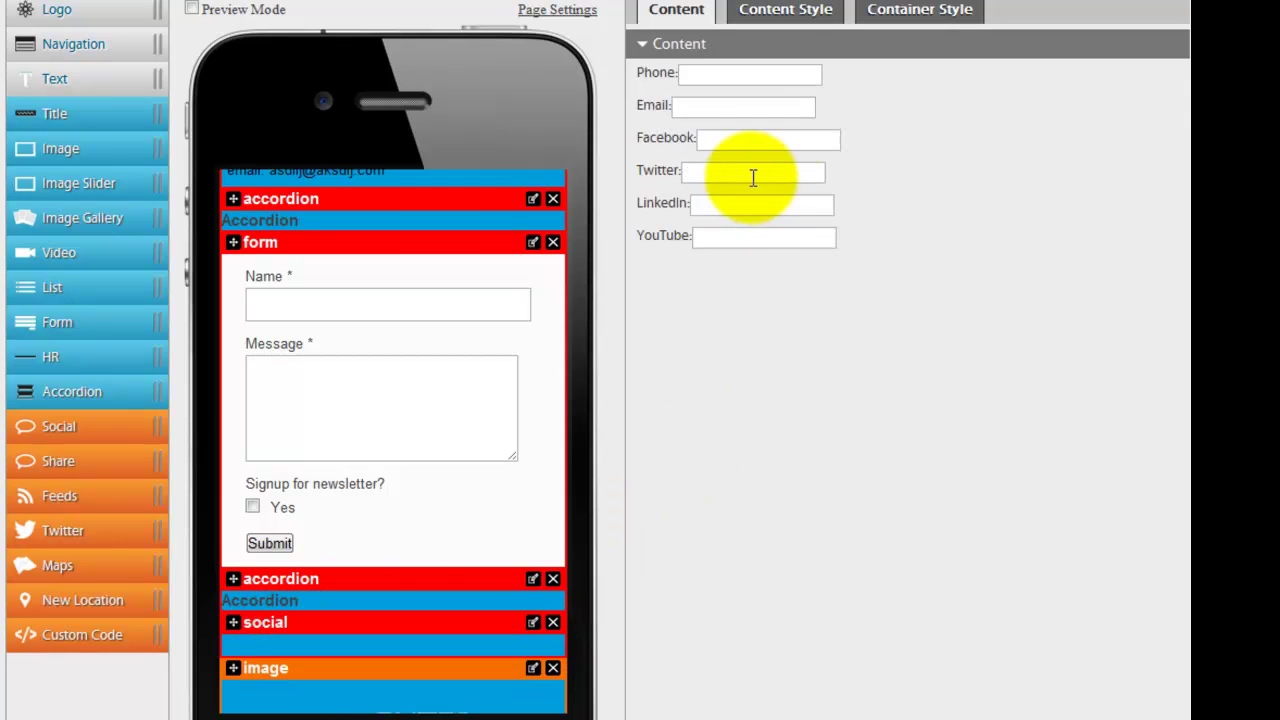
{"action": "left_click", "coordinate": [746, 138]}
{"action": "type", "text": "asdfsfd"}
{"action": "left_click", "coordinate": [722, 172]}
{"action": "type", "text": "asdfas"}
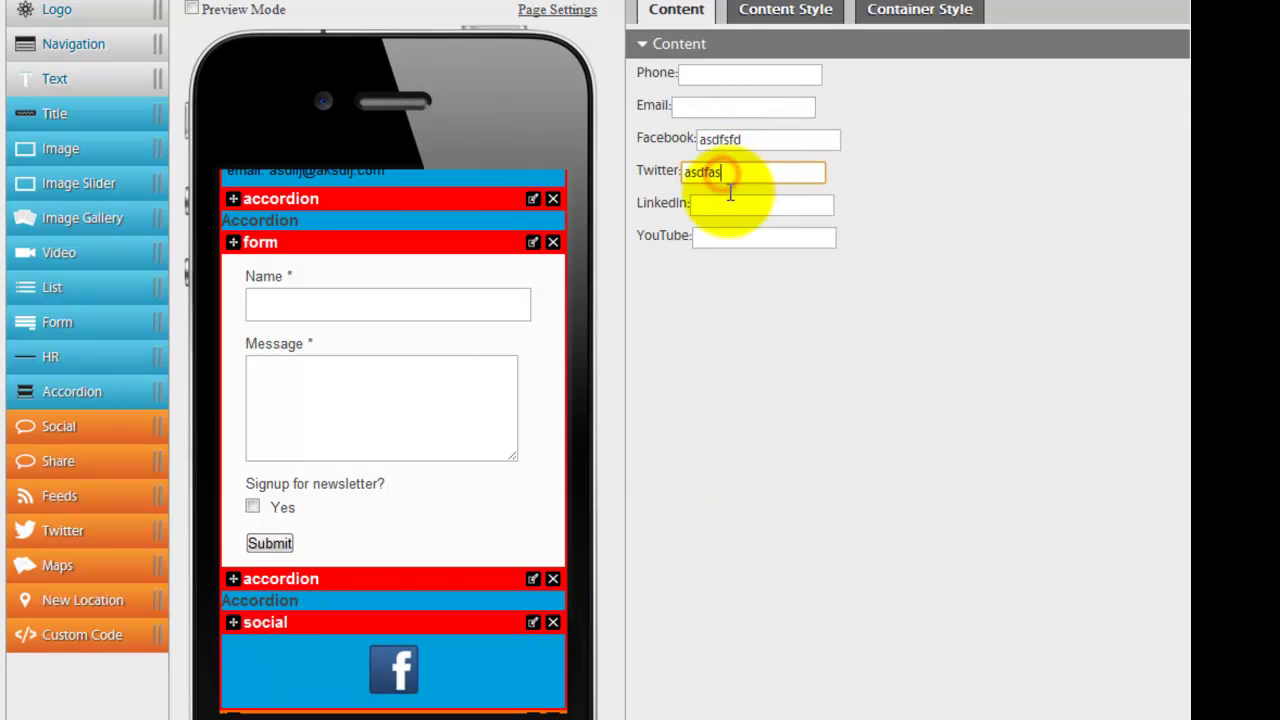
{"action": "type", "text": "f"}
{"action": "left_click", "coordinate": [730, 204]}
{"action": "type", "text": "asdff"}
{"action": "left_click", "coordinate": [734, 237]}
{"action": "type", "text": "asdfsf"}
{"action": "left_click", "coordinate": [763, 386]}
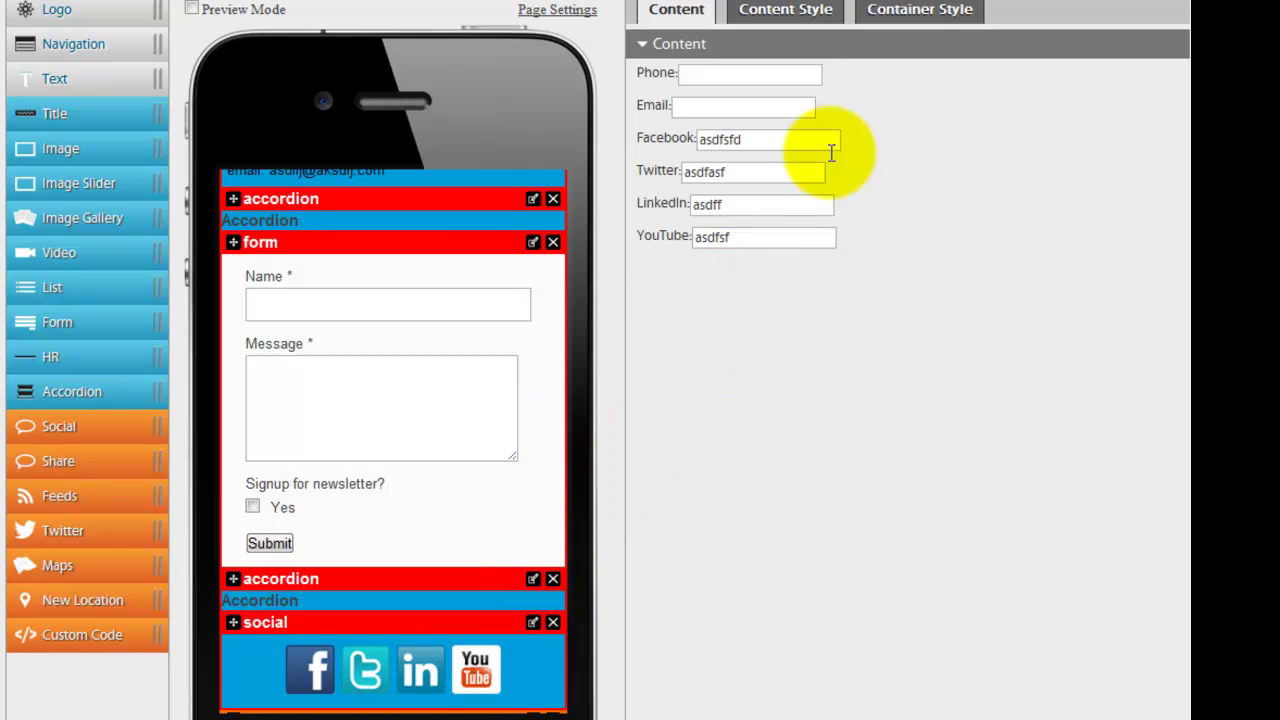
Step: Title the second accordion 'form'
{"action": "scroll", "coordinate": [525, 535], "scroll_direction": "up", "scroll_amount": 3}
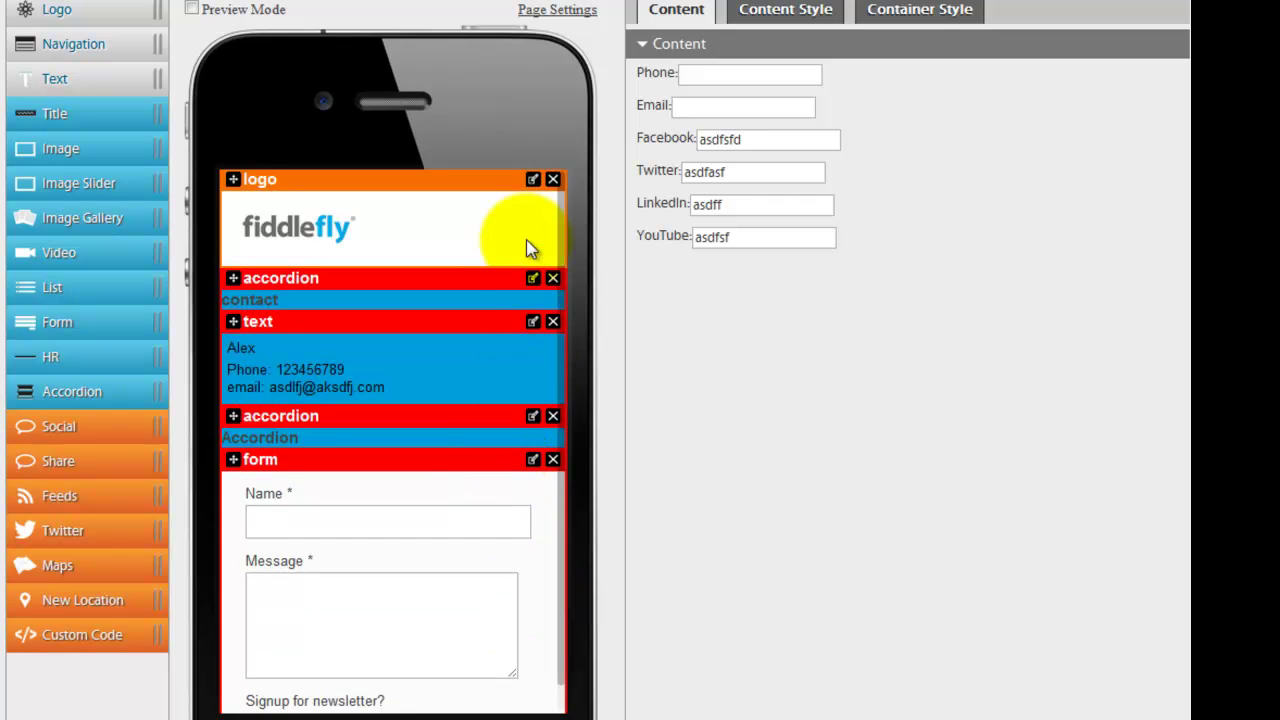
{"action": "scroll", "coordinate": [519, 385], "scroll_direction": "down", "scroll_amount": 2}
{"action": "left_click", "coordinate": [533, 309]}
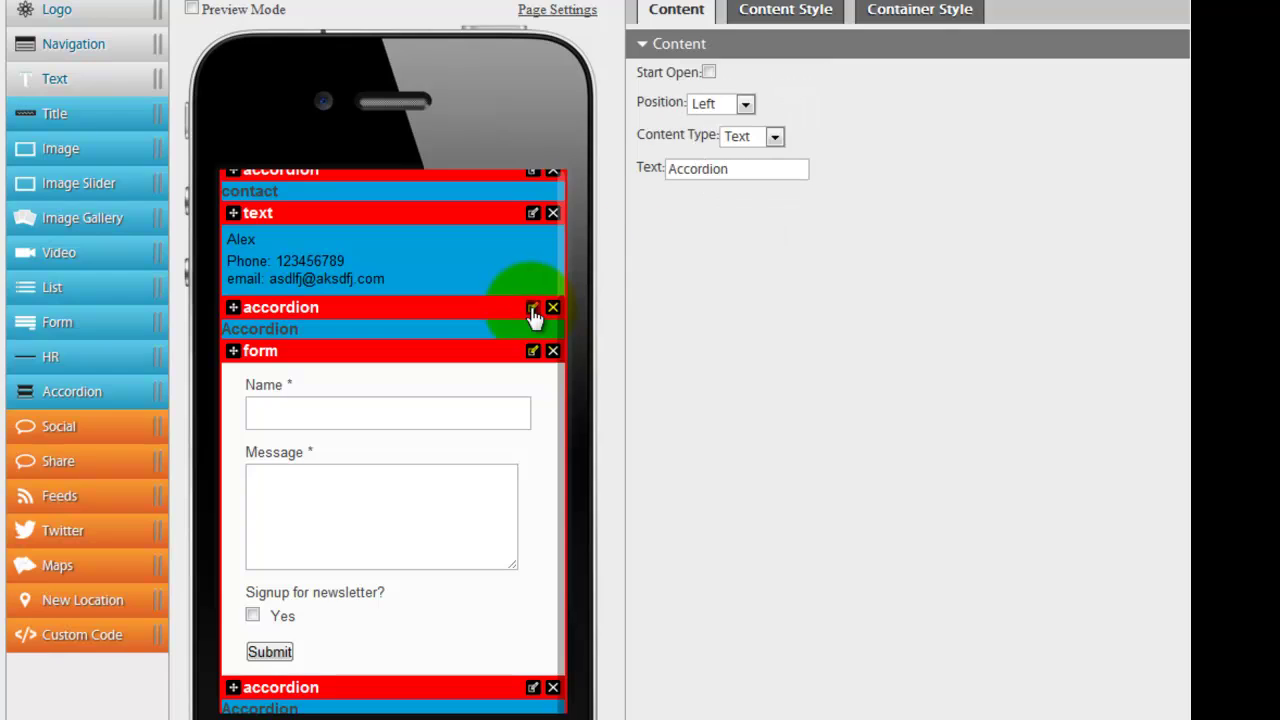
{"action": "double_click", "coordinate": [733, 169]}
{"action": "type", "text": "for"}
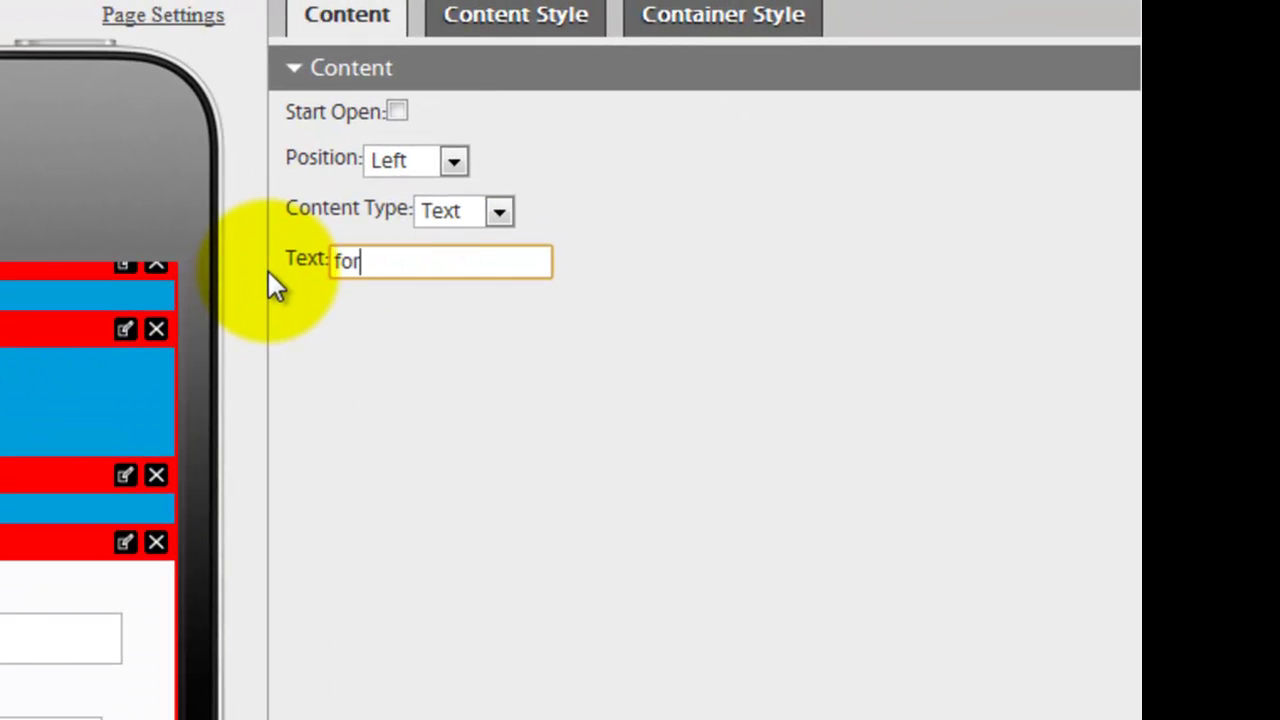
{"action": "type", "text": "m"}
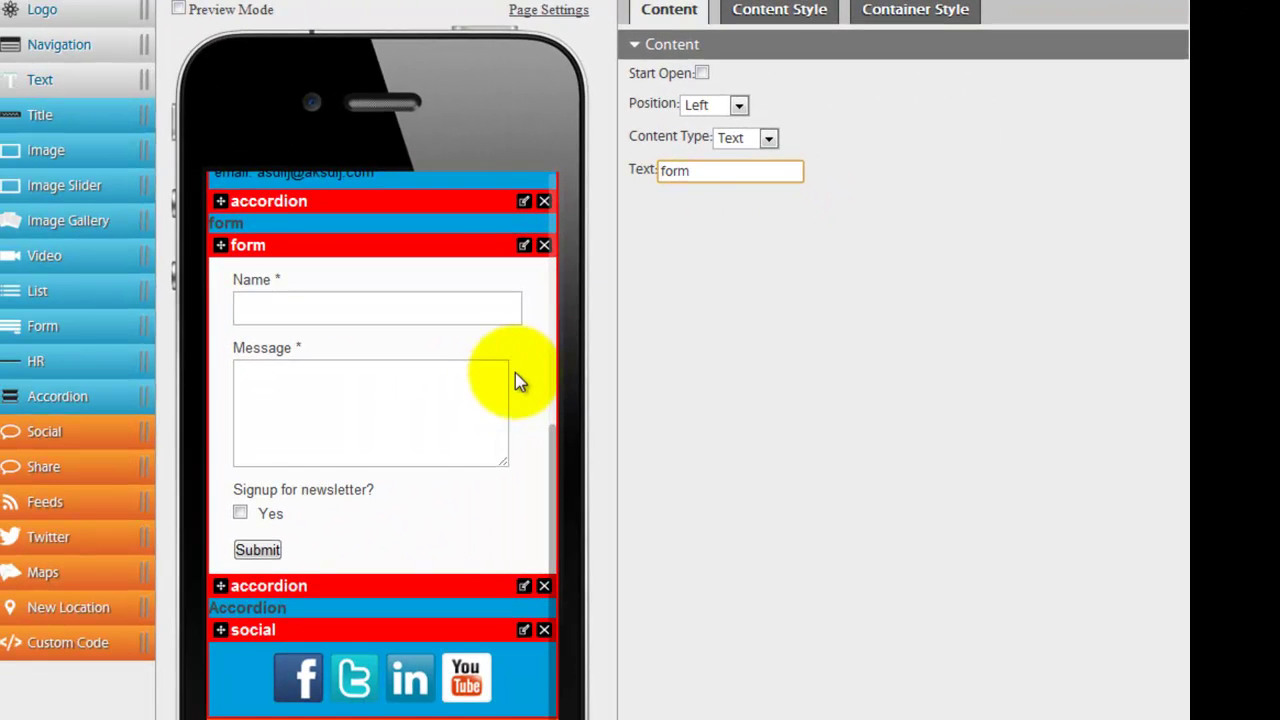
Step: Title the third accordion 'Social', then publish the project and save the changed page
{"action": "left_click", "coordinate": [523, 585]}
{"action": "double_click", "coordinate": [768, 169]}
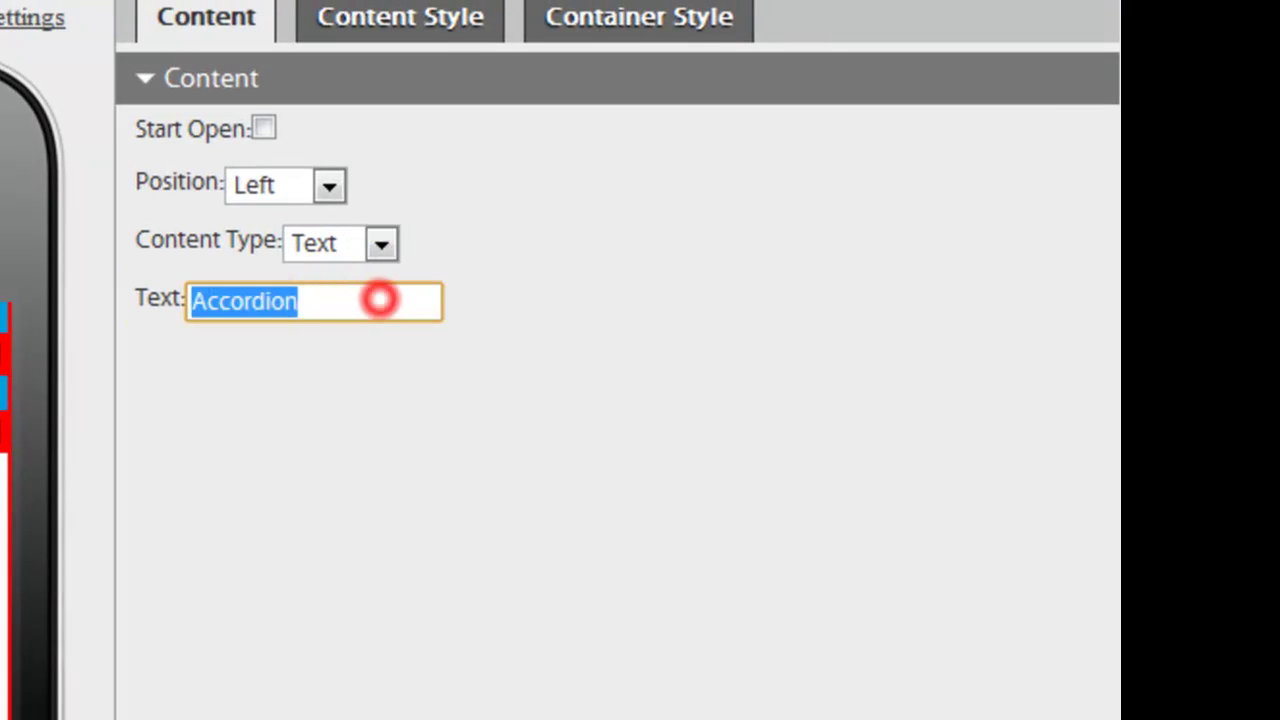
{"action": "type", "text": "Social"}
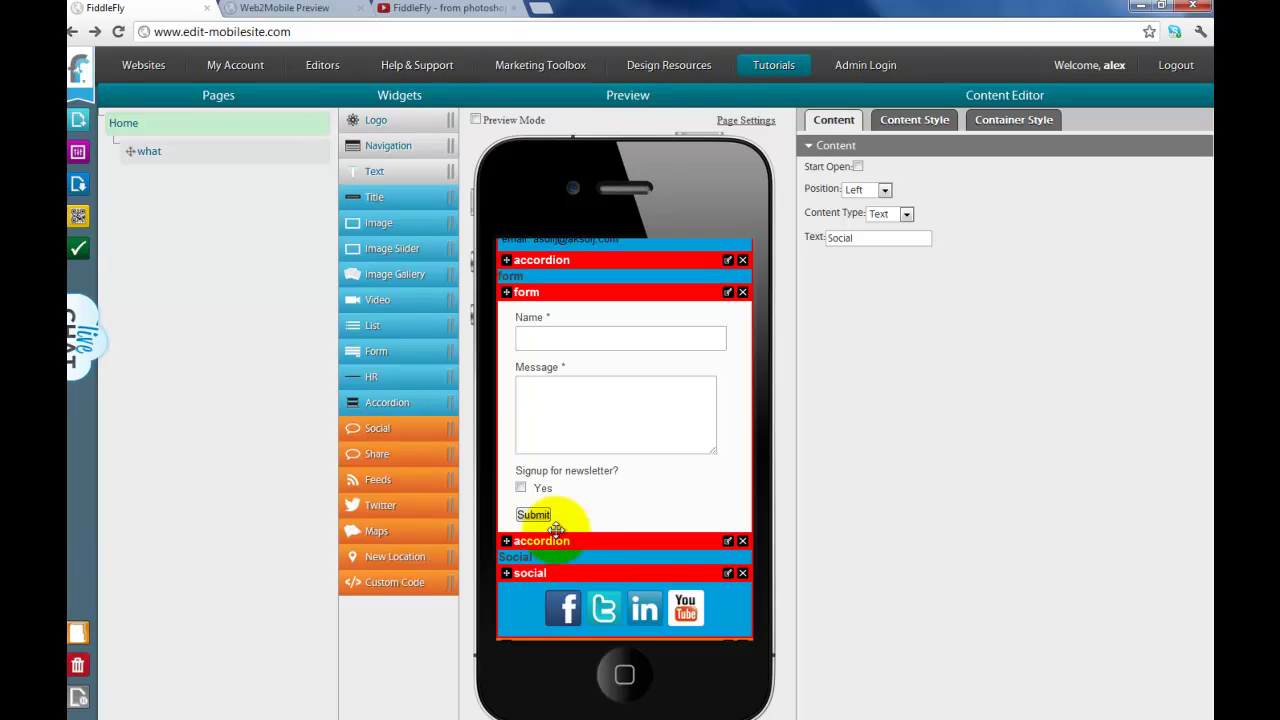
{"action": "left_click", "coordinate": [78, 184]}
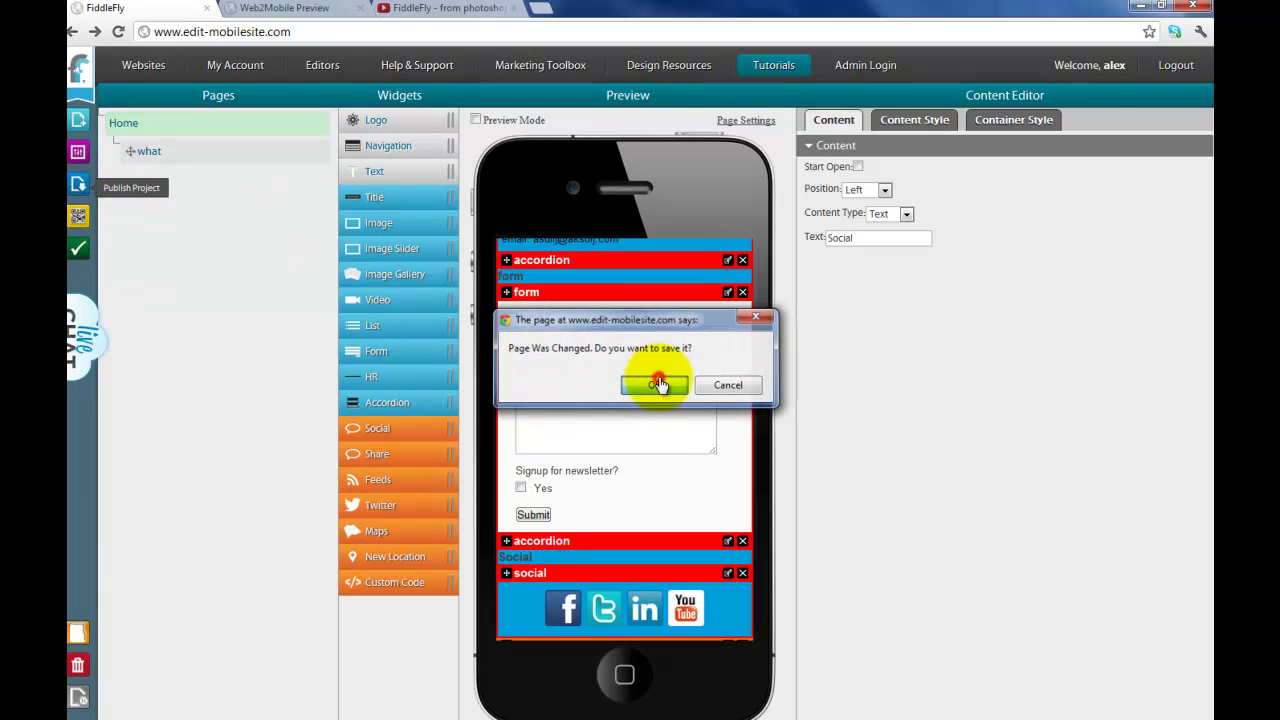
{"action": "left_click", "coordinate": [654, 385]}
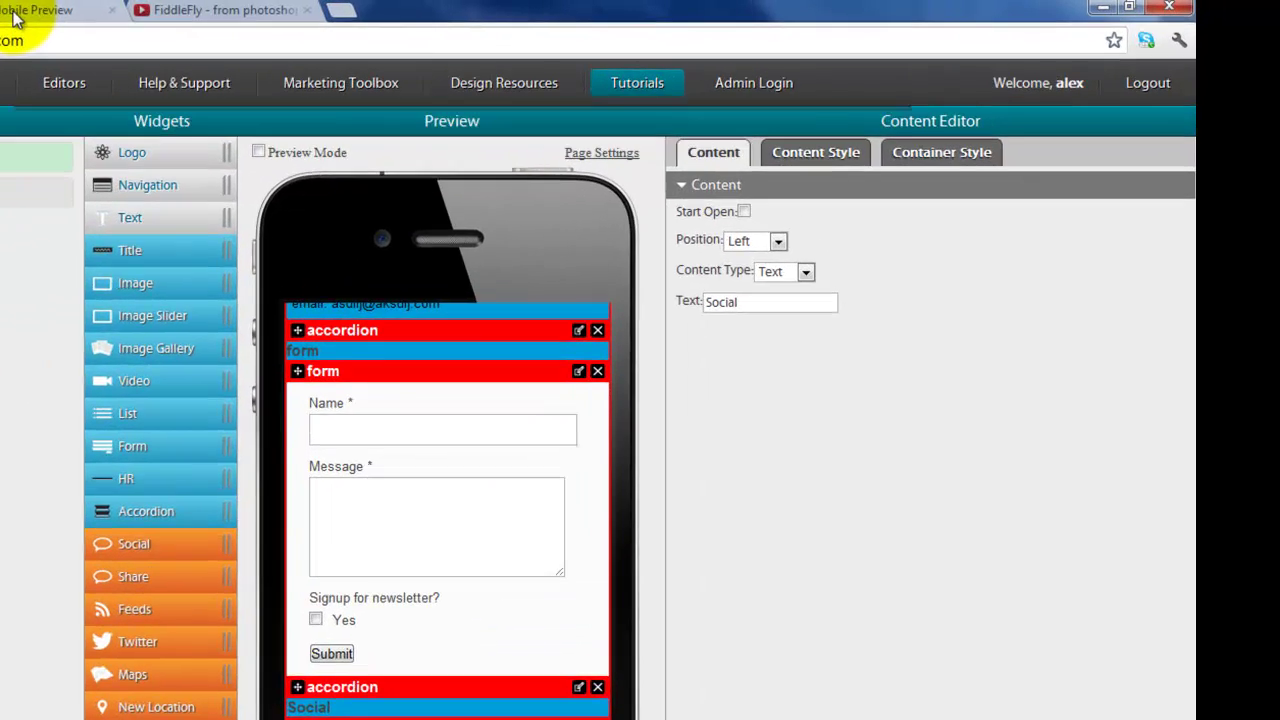
{"action": "left_click", "coordinate": [14, 14]}
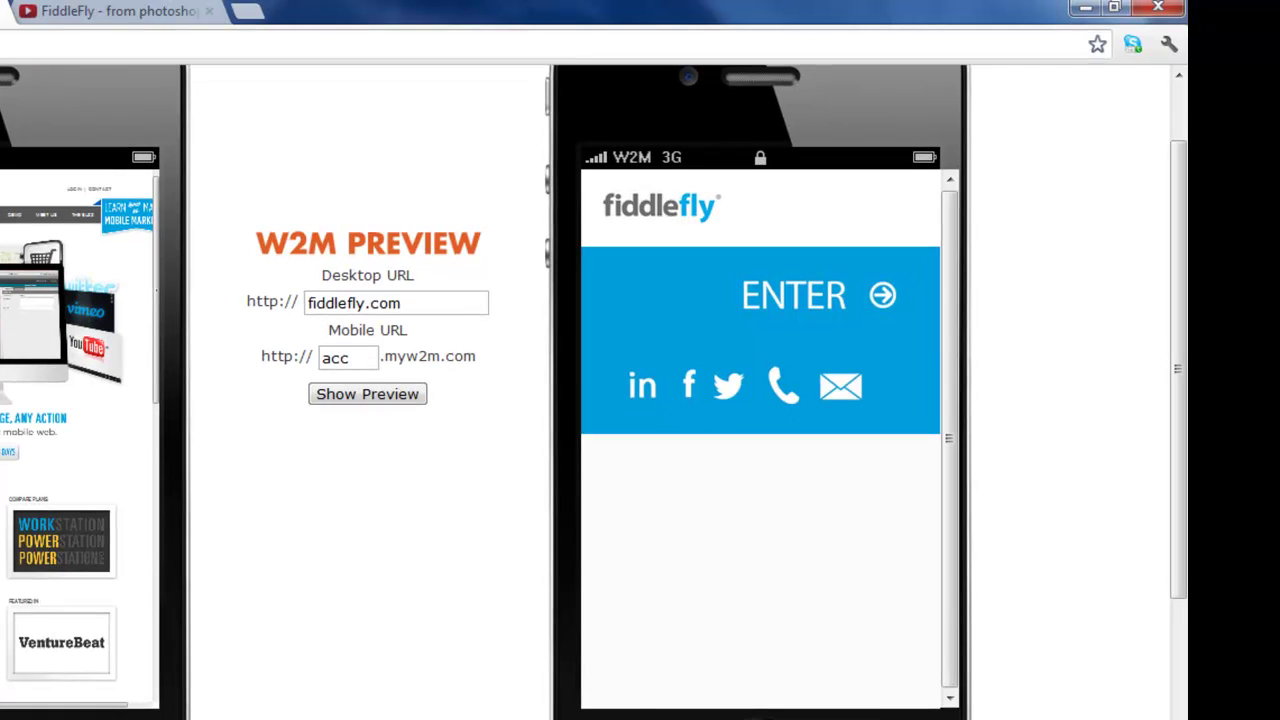
{"action": "left_click", "coordinate": [363, 396]}
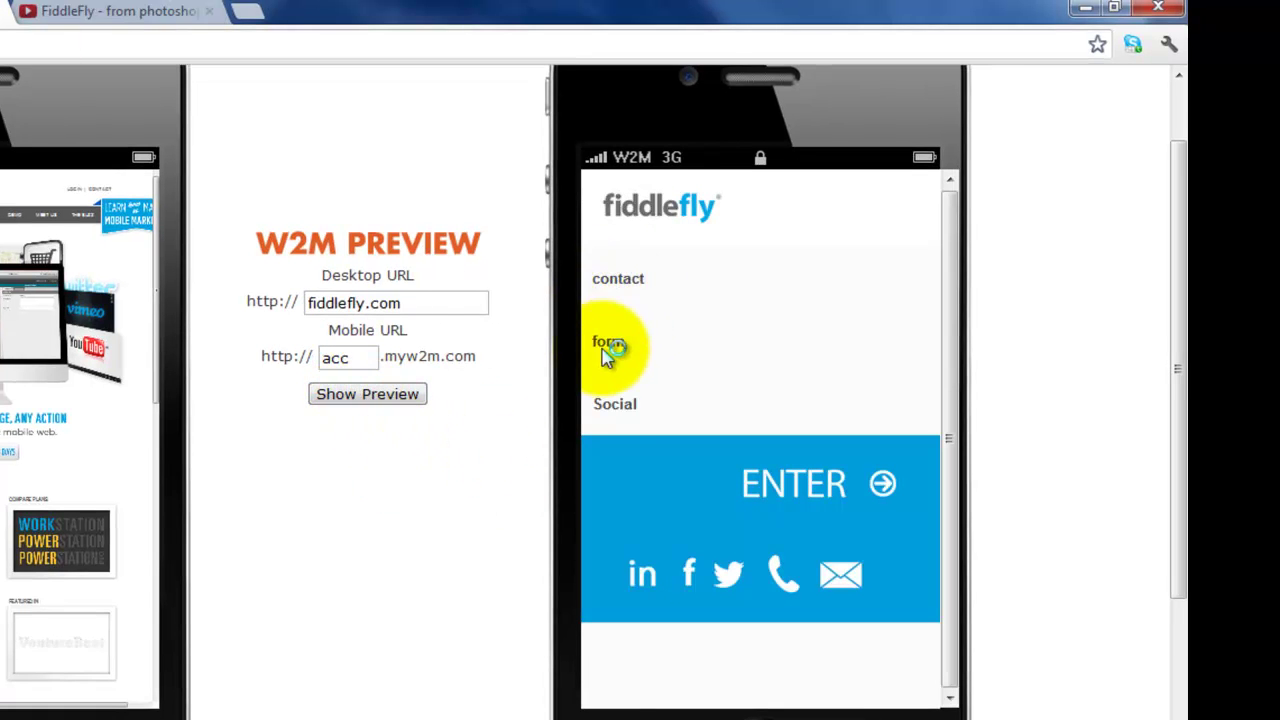
{"action": "left_click", "coordinate": [628, 290]}
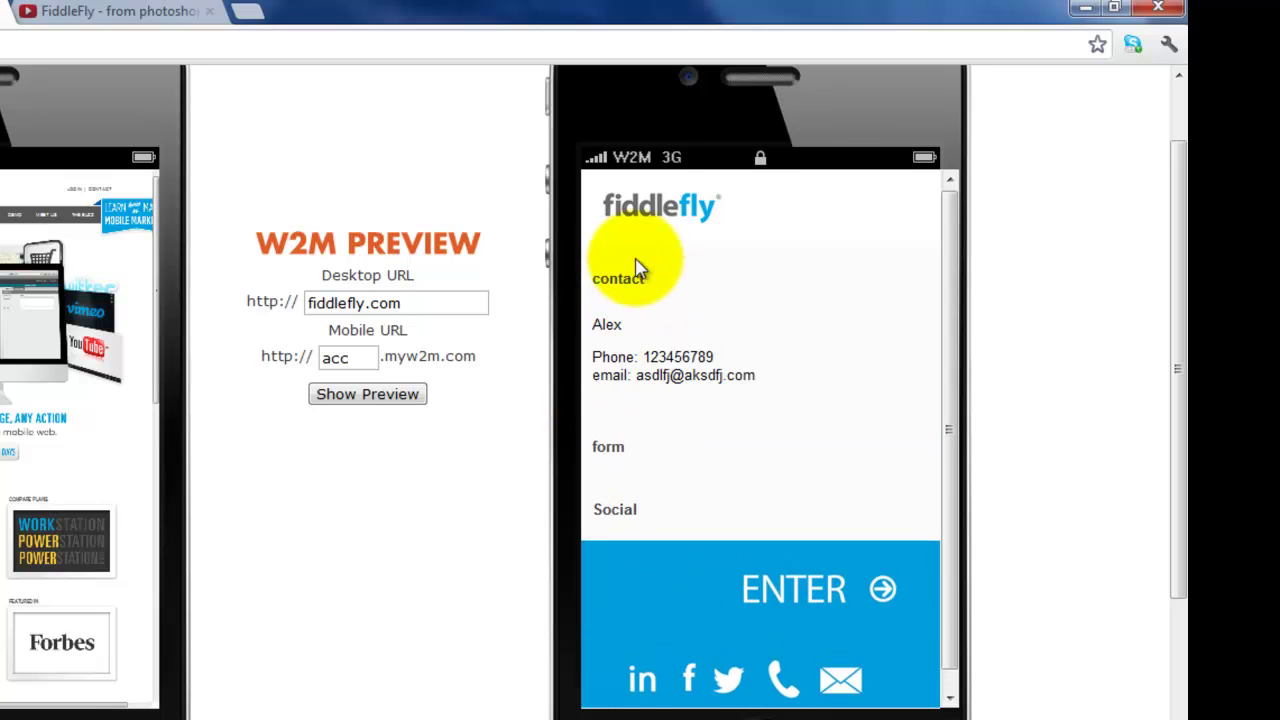
{"action": "left_click", "coordinate": [628, 278]}
{"action": "left_click", "coordinate": [620, 340]}
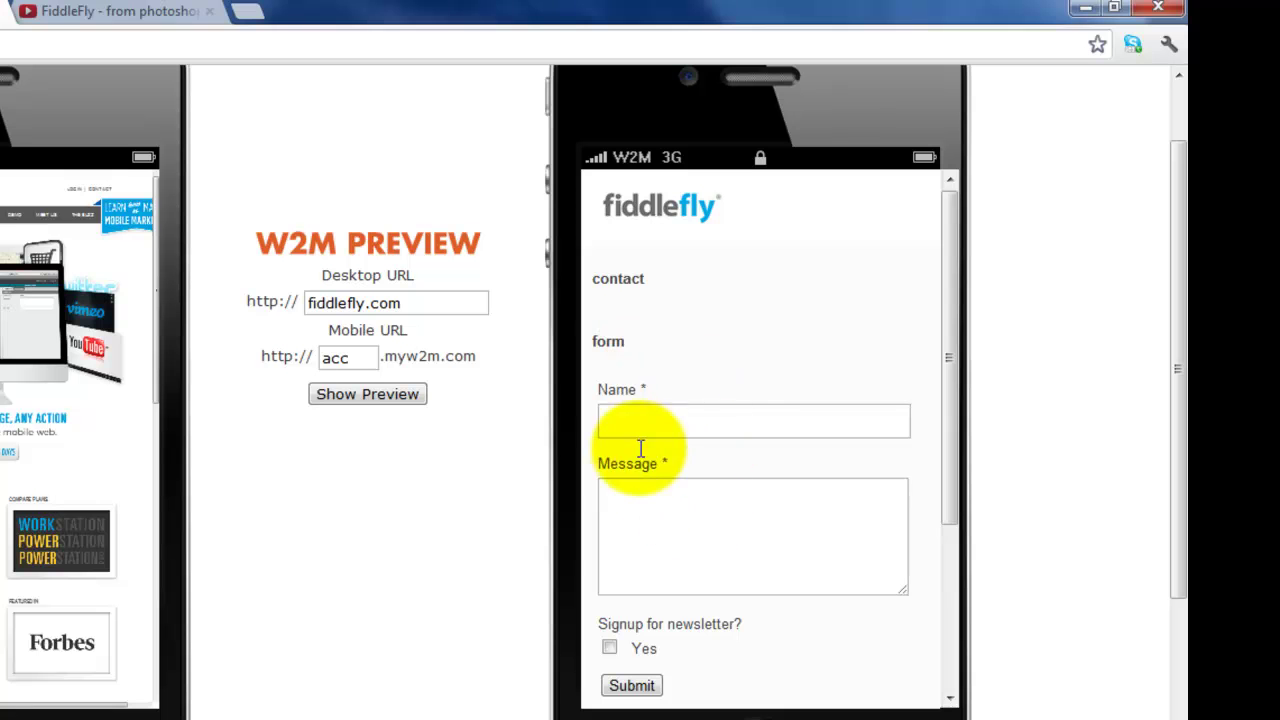
{"action": "left_click", "coordinate": [606, 335]}
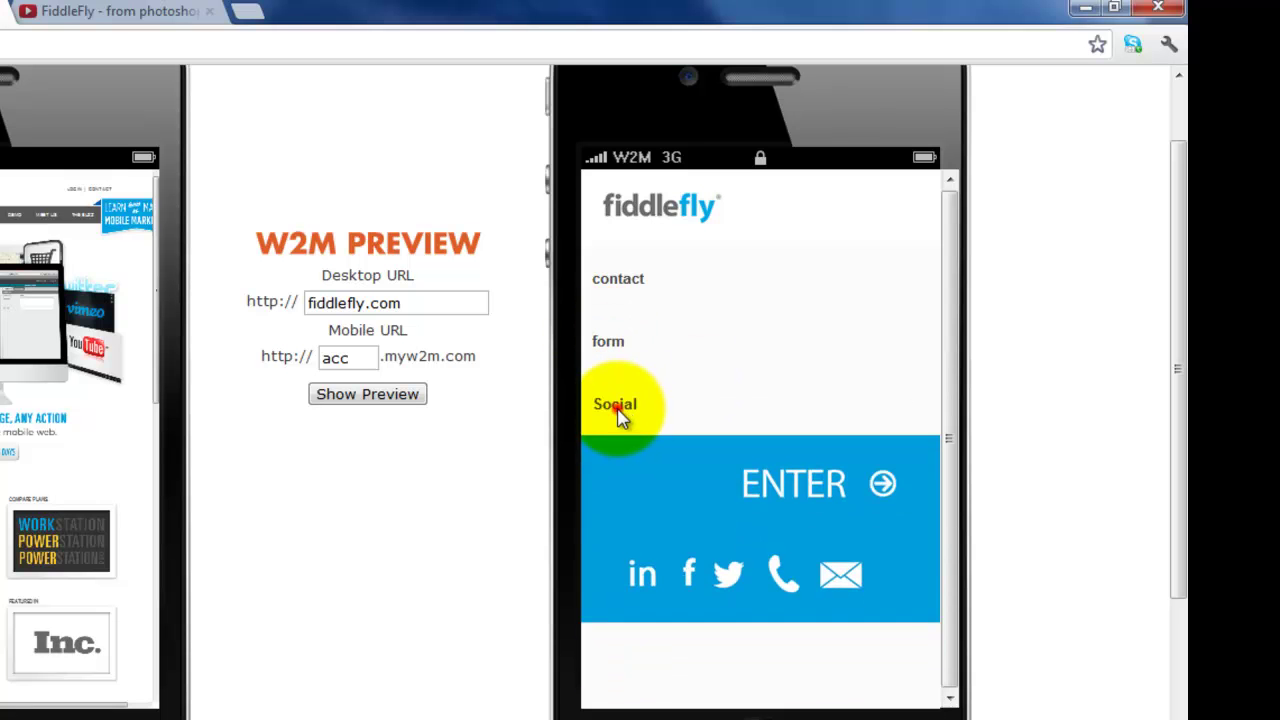
{"action": "left_click", "coordinate": [612, 405]}
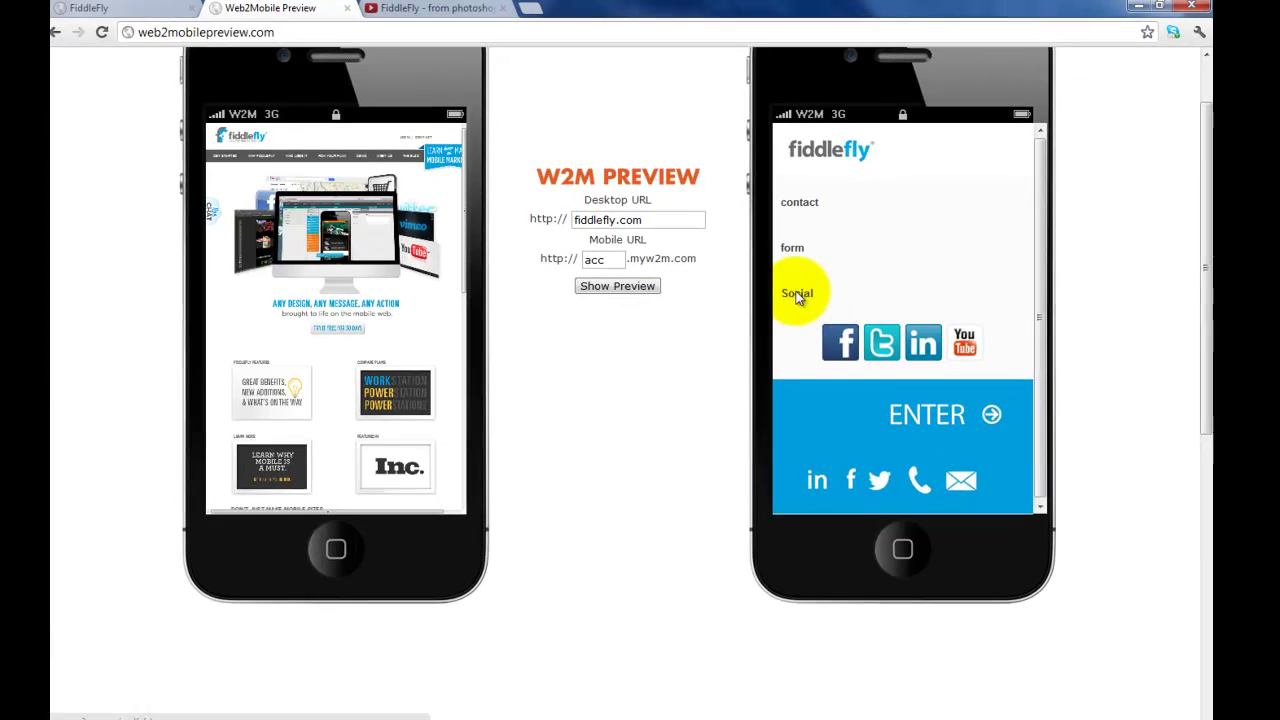
{"action": "left_click", "coordinate": [614, 404]}
{"action": "scroll", "coordinate": [803, 290], "scroll_direction": "up", "scroll_amount": 2}
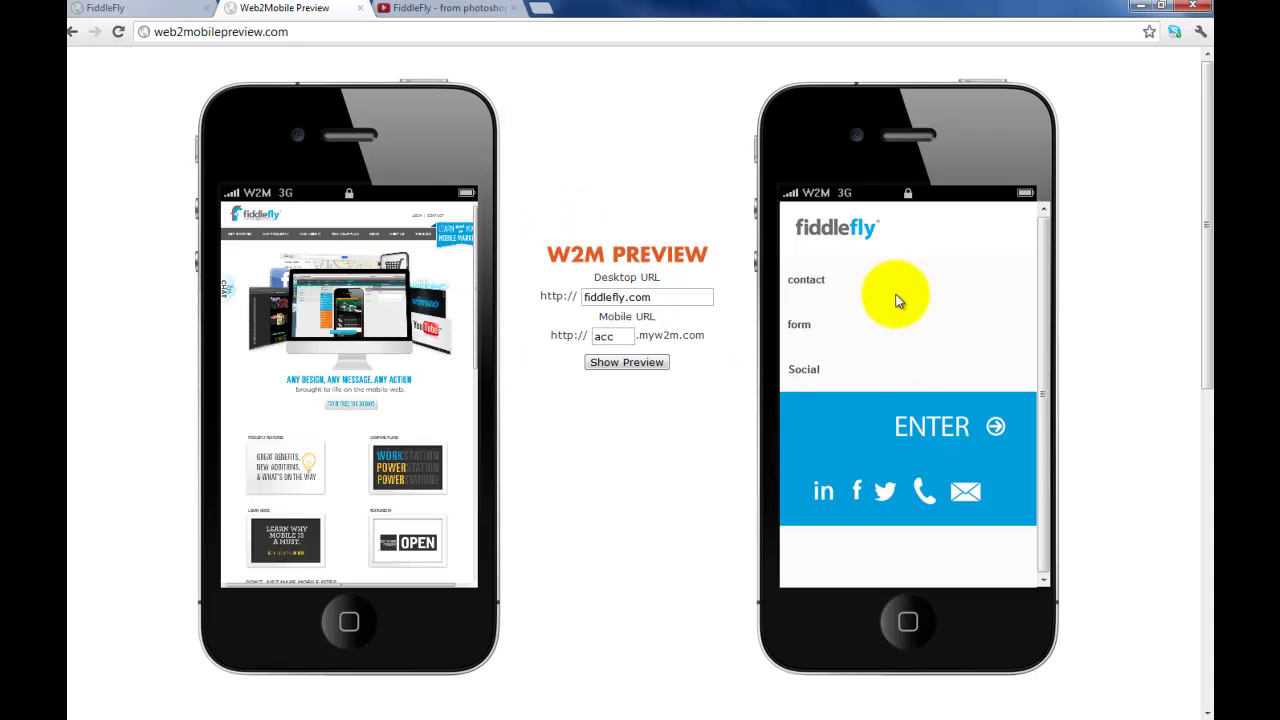
Step: Return to the site editor and close the publish confirmation
{"action": "left_click", "coordinate": [130, 9]}
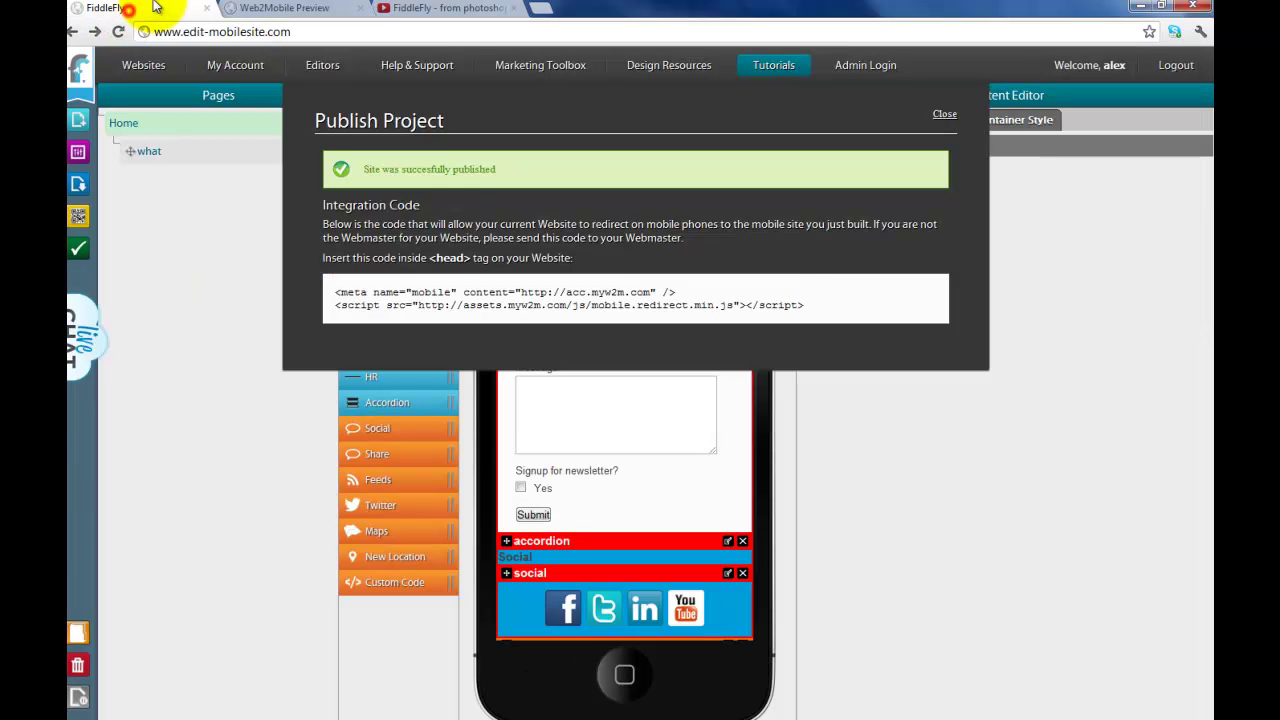
{"action": "left_click", "coordinate": [944, 114]}
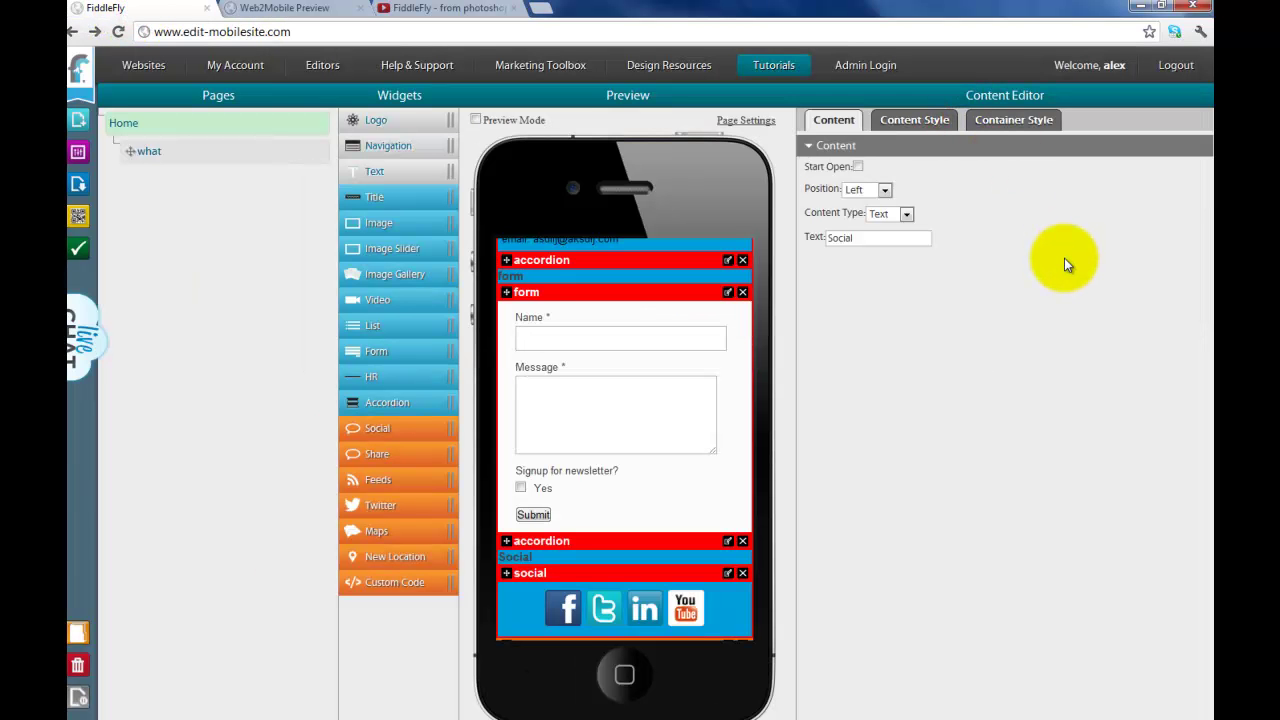
{"action": "scroll", "coordinate": [694, 391], "scroll_direction": "up", "scroll_amount": 4}
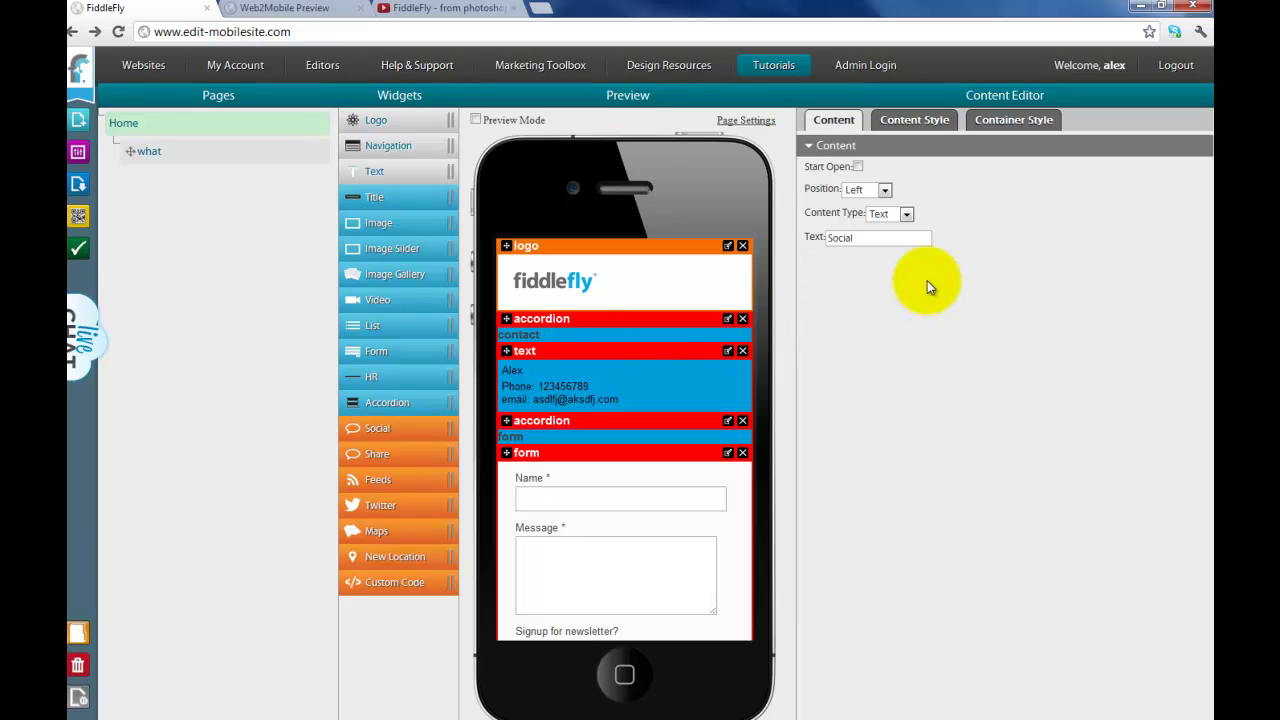
Step: Set the Social accordion's content type to Image and upload the 'how' picture as its header
{"action": "left_click", "coordinate": [906, 214]}
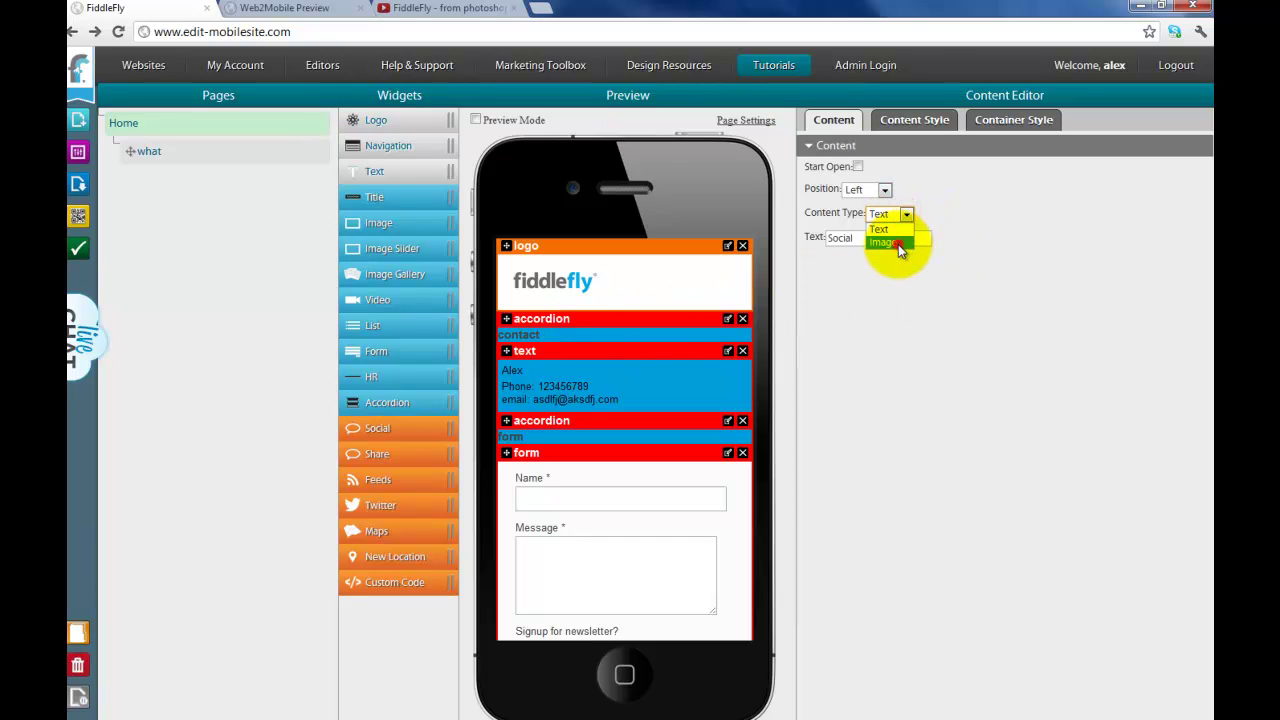
{"action": "left_click", "coordinate": [898, 244]}
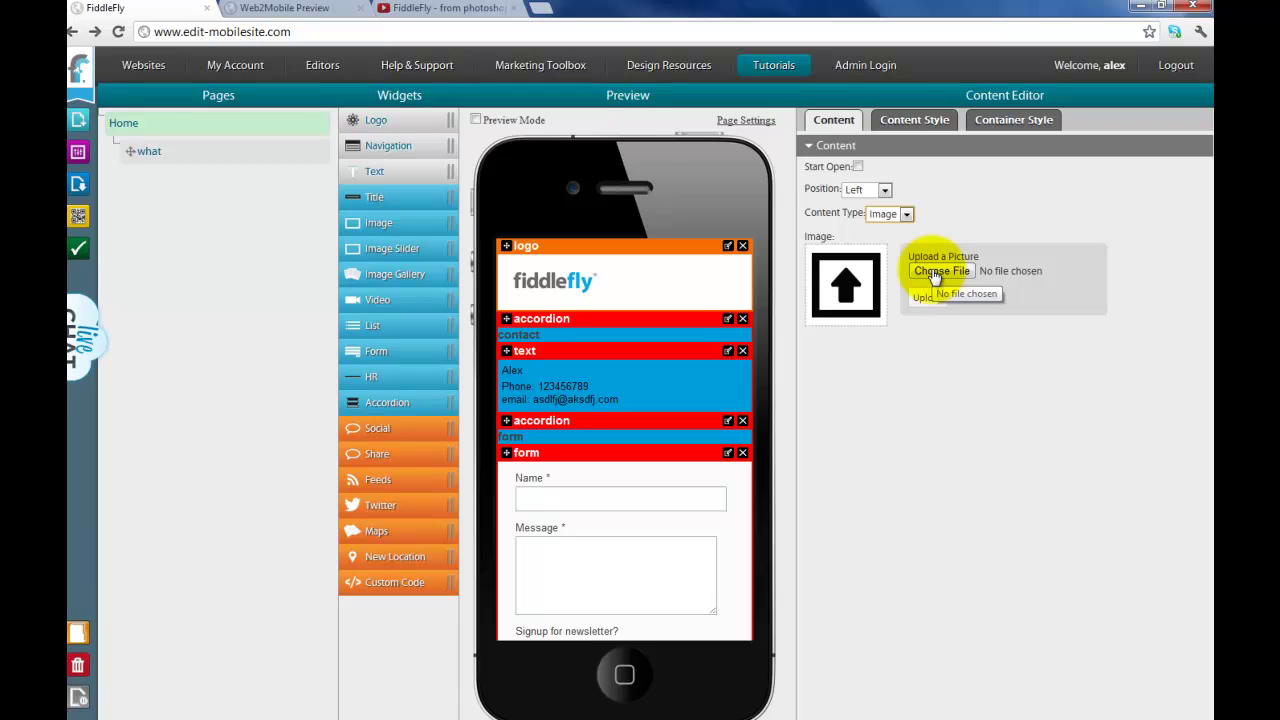
{"action": "left_click", "coordinate": [935, 272]}
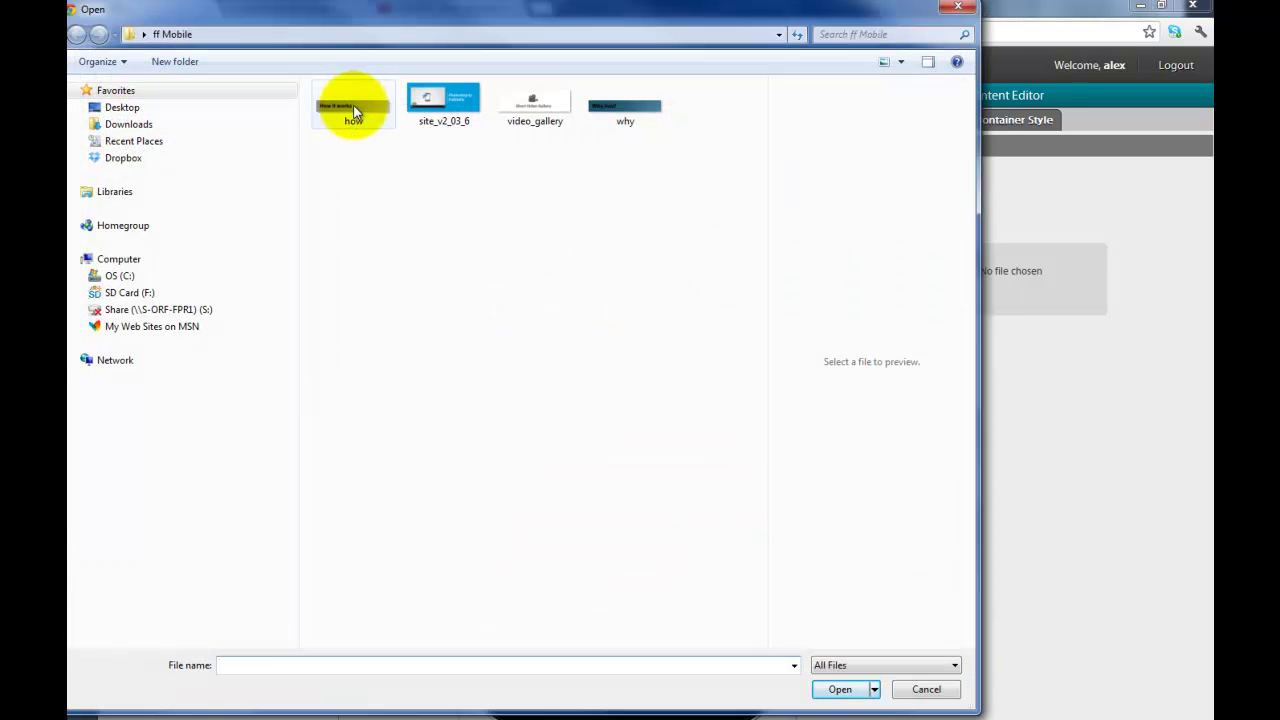
{"action": "double_click", "coordinate": [355, 105]}
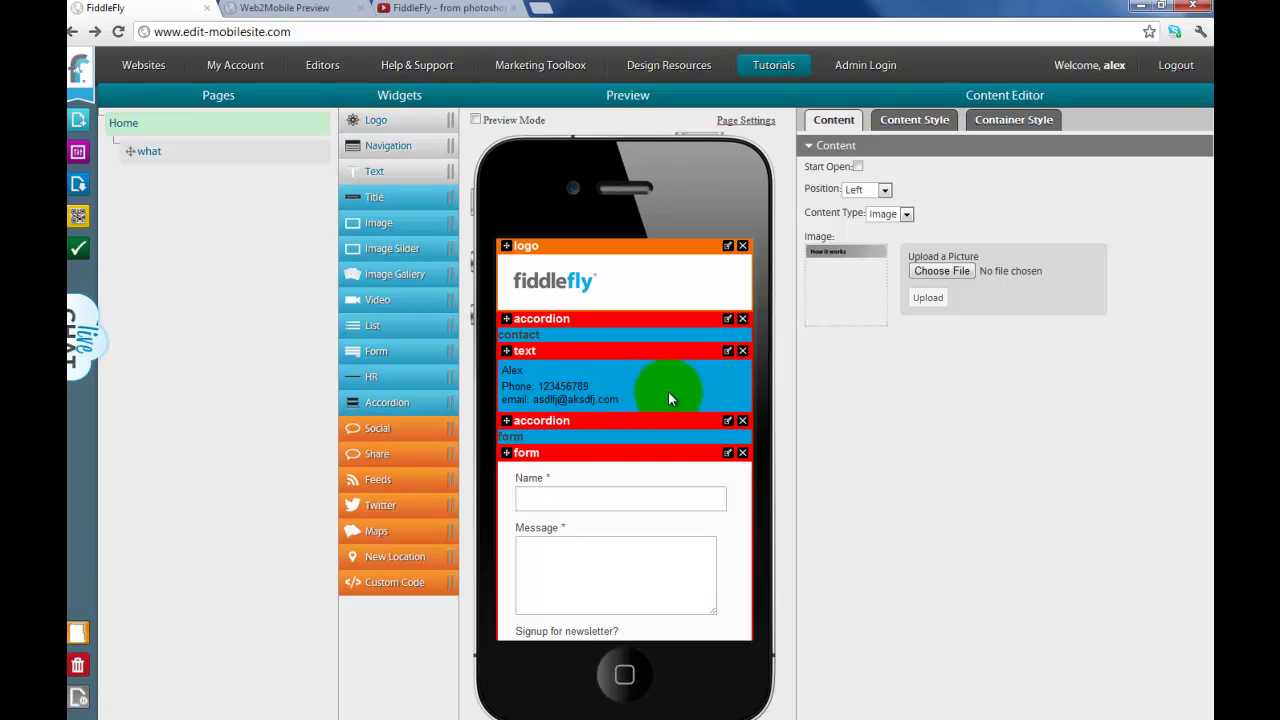
{"action": "left_click", "coordinate": [915, 300]}
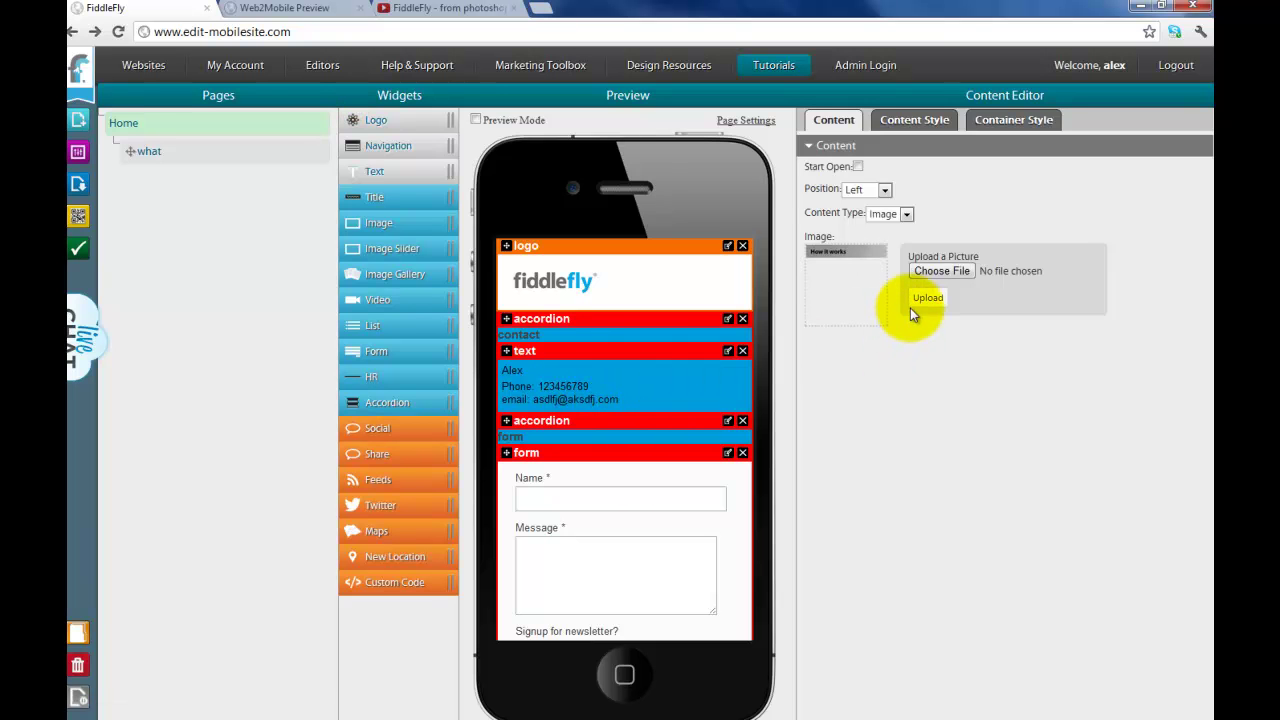
{"action": "scroll", "coordinate": [709, 356], "scroll_direction": "down", "scroll_amount": 5}
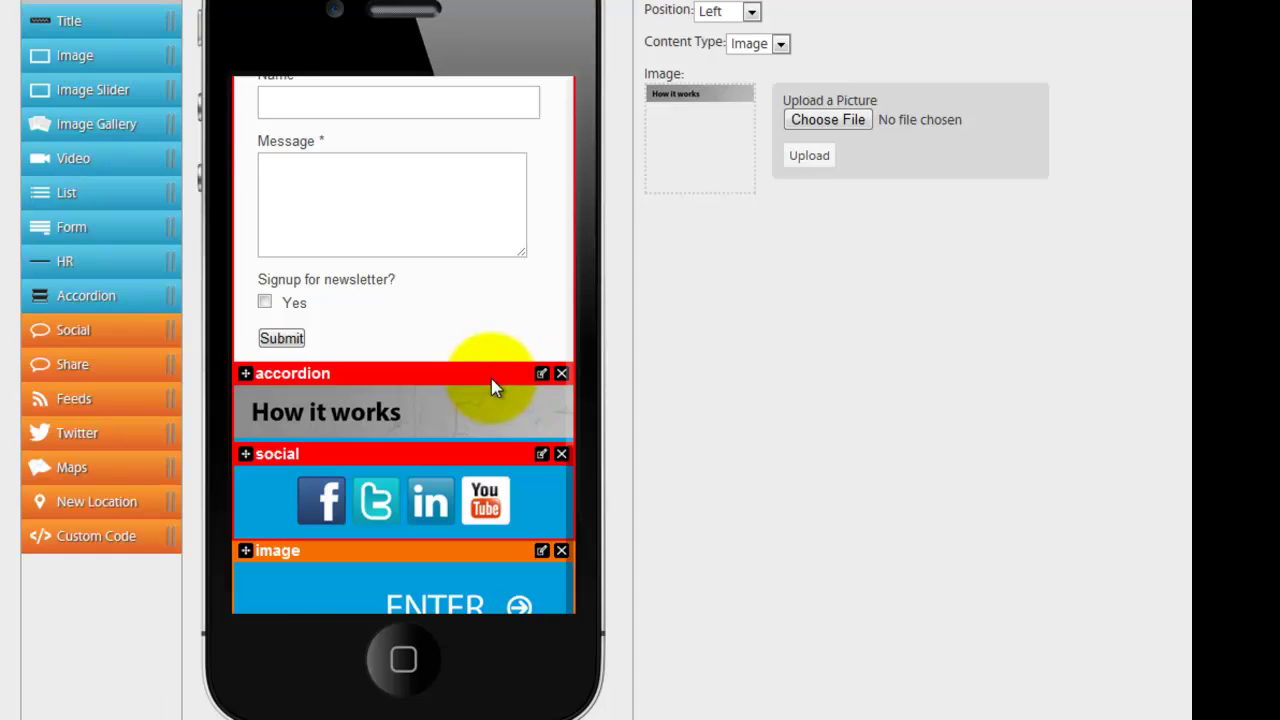
{"action": "scroll", "coordinate": [566, 463], "scroll_direction": "down", "scroll_amount": 2}
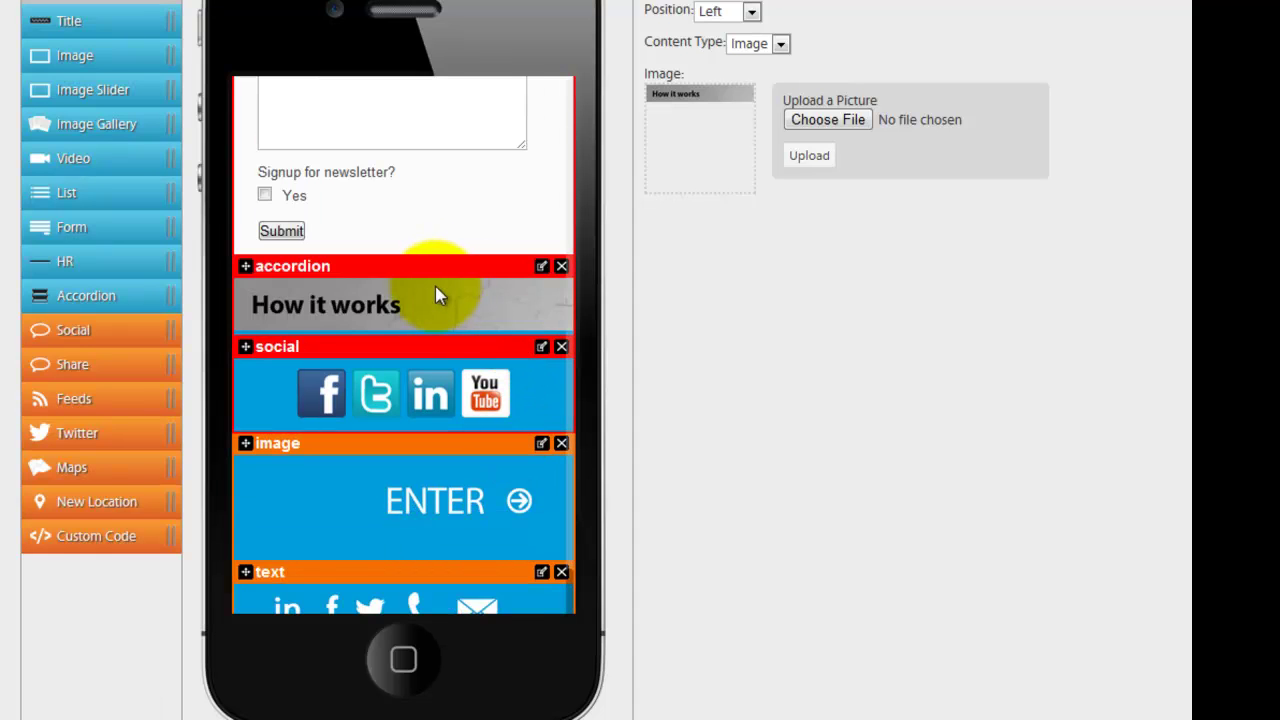
{"action": "left_click", "coordinate": [541, 347]}
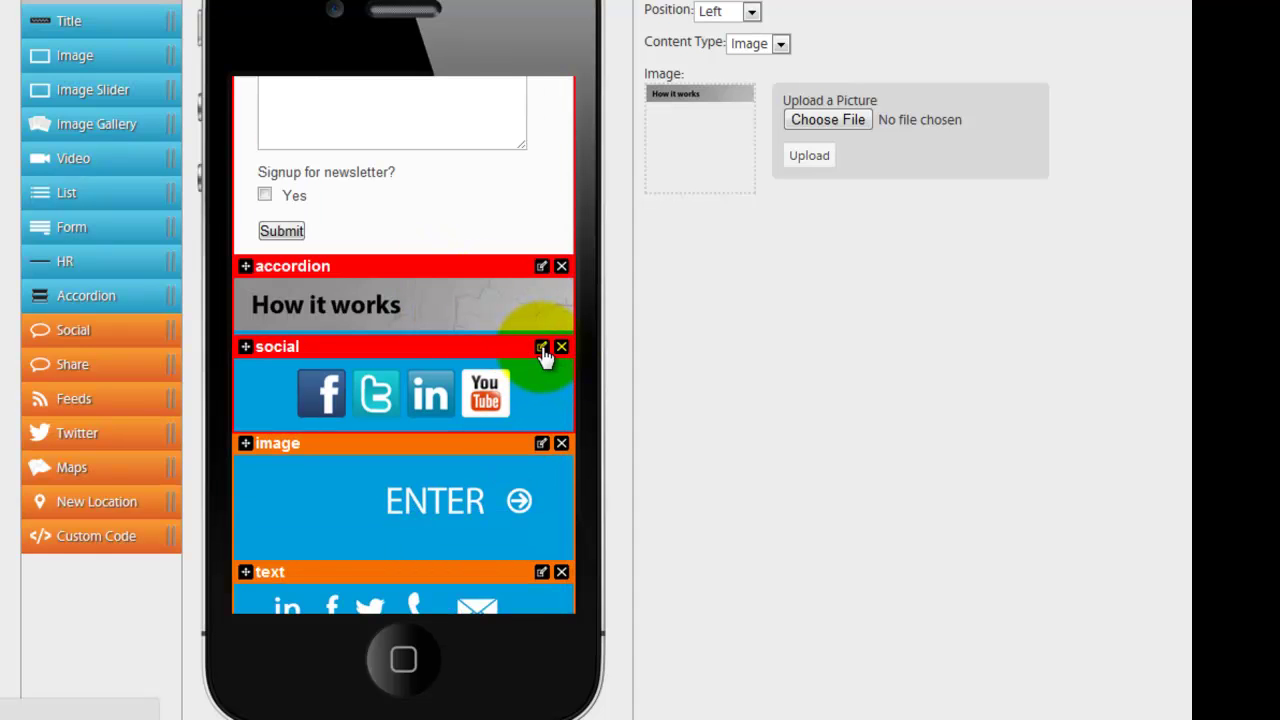
Step: Delete the social icons widget and place a Video widget under the How it works accordion
{"action": "left_click", "coordinate": [561, 348]}
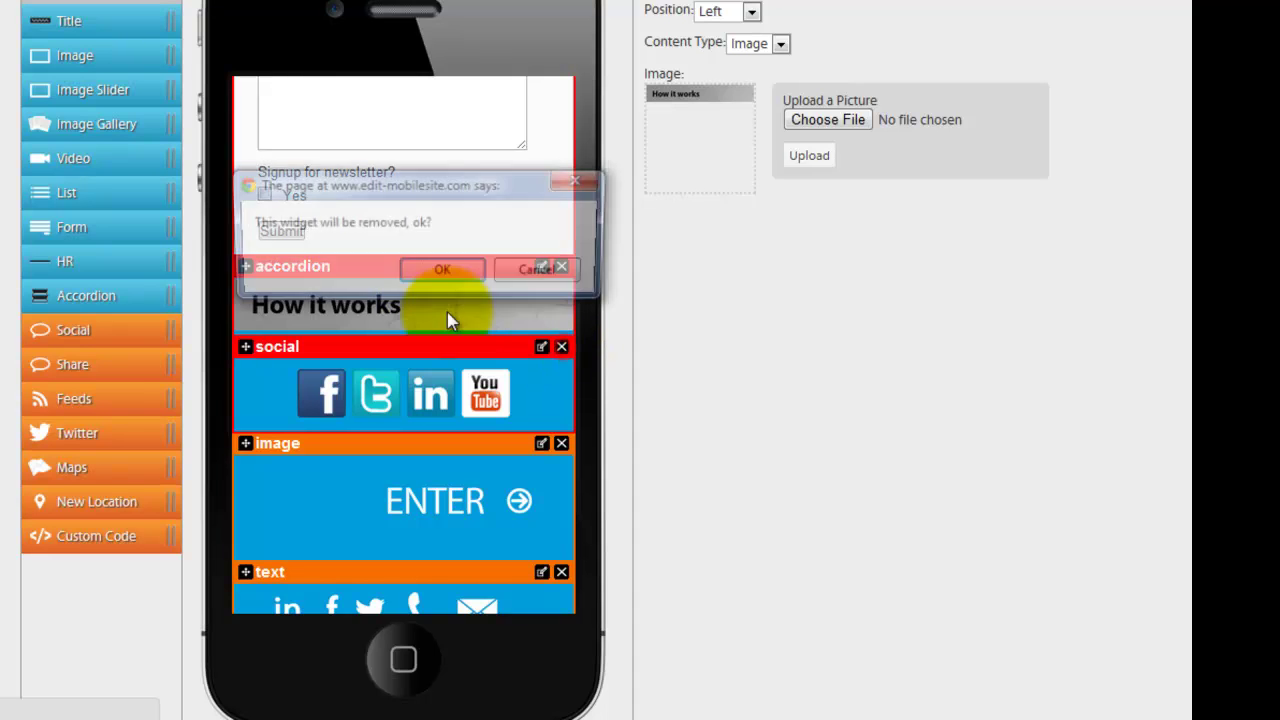
{"action": "left_click", "coordinate": [440, 271]}
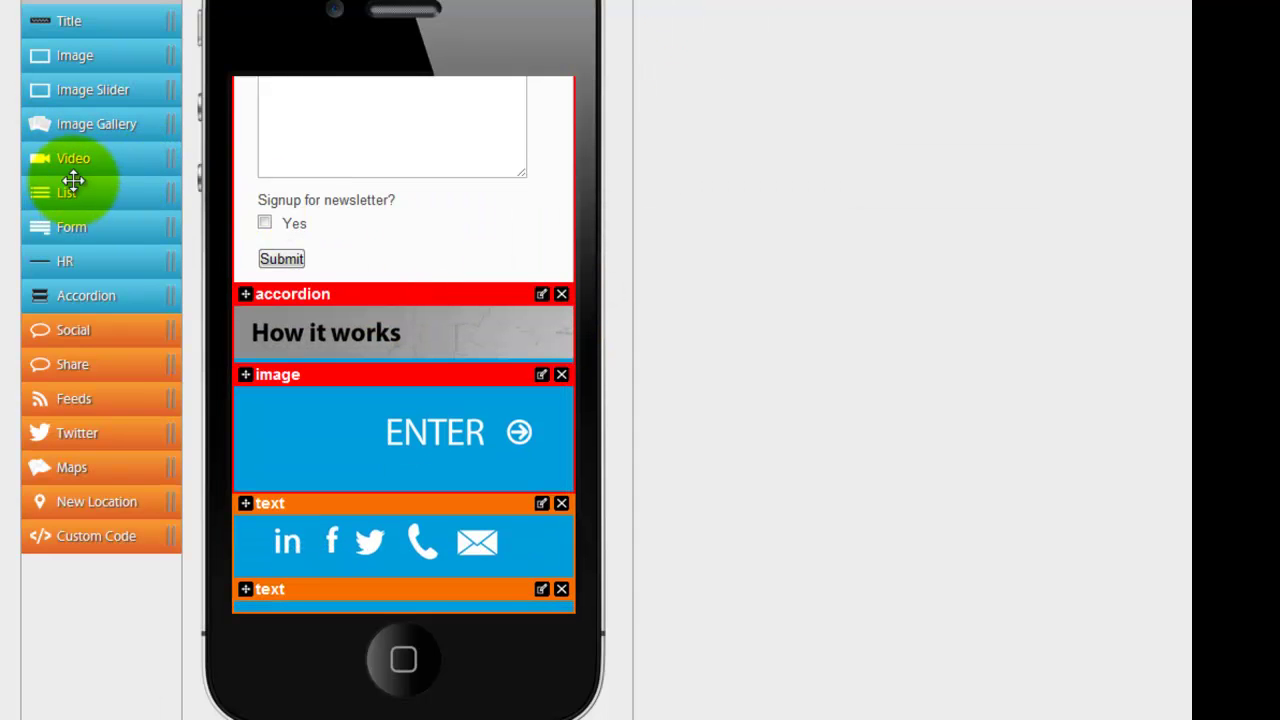
{"action": "left_click_drag", "start_coordinate": [60, 160], "coordinate": [410, 380]}
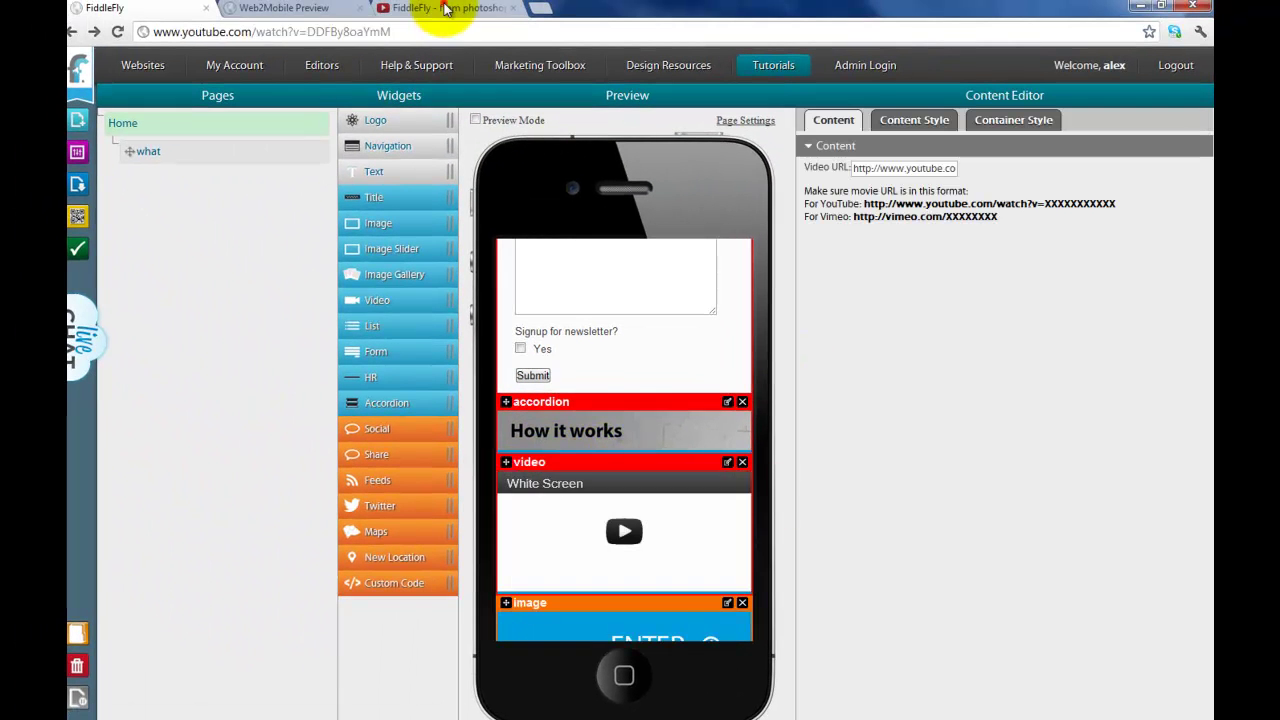
Step: Copy the FiddleFly YouTube clip's address and paste it as the video's URL
{"action": "left_click", "coordinate": [440, 8]}
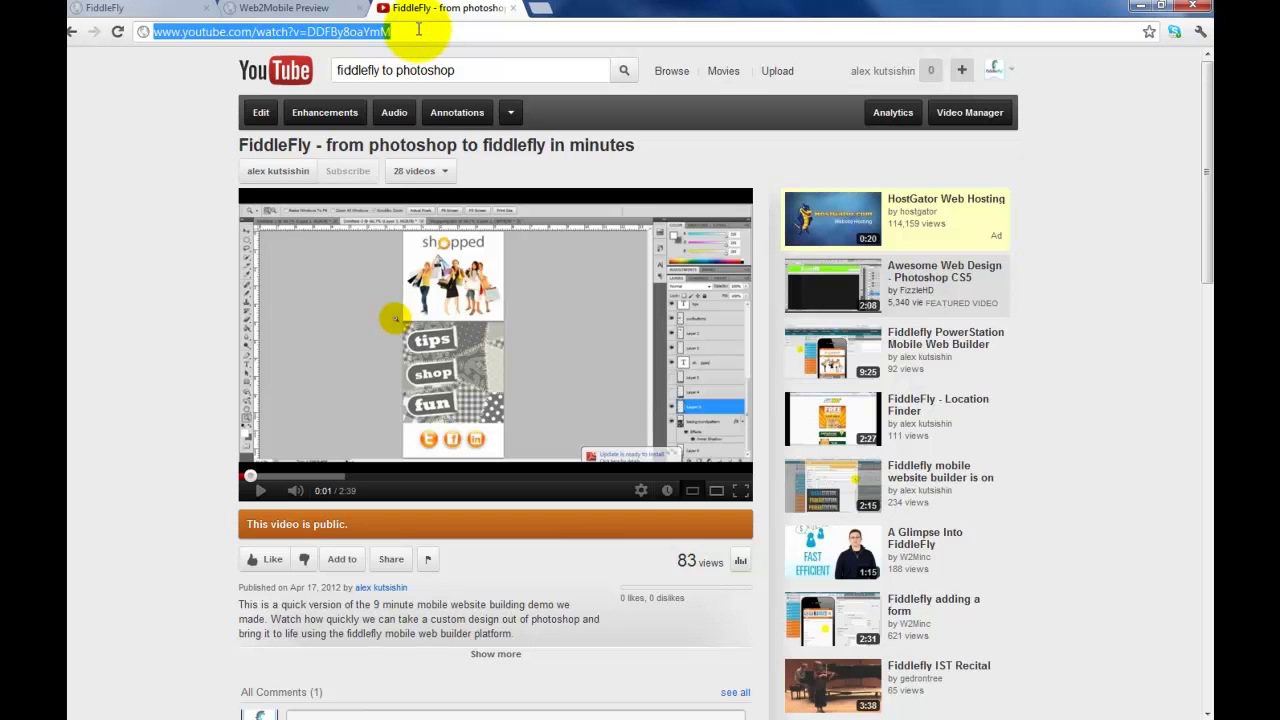
{"action": "left_click", "coordinate": [285, 8]}
{"action": "left_click", "coordinate": [172, 8]}
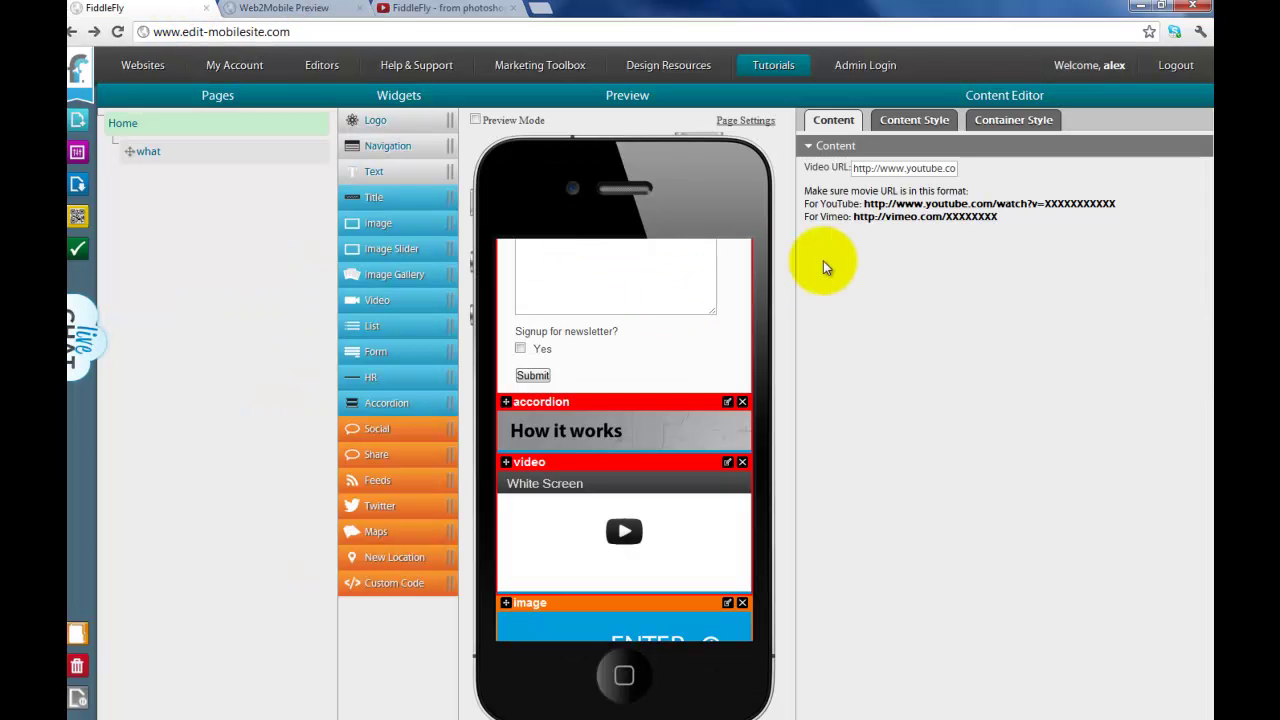
{"action": "triple_click", "coordinate": [935, 168]}
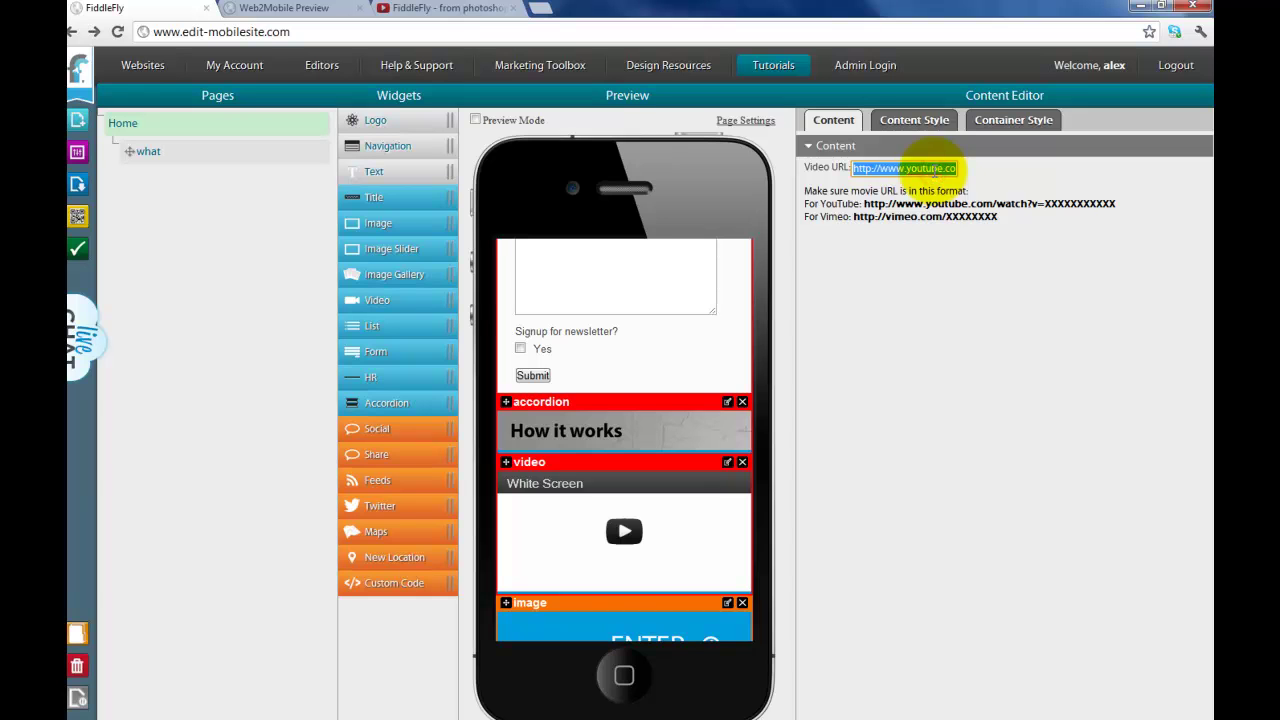
{"action": "key", "text": "ctrl+v"}
{"action": "left_click", "coordinate": [942, 281]}
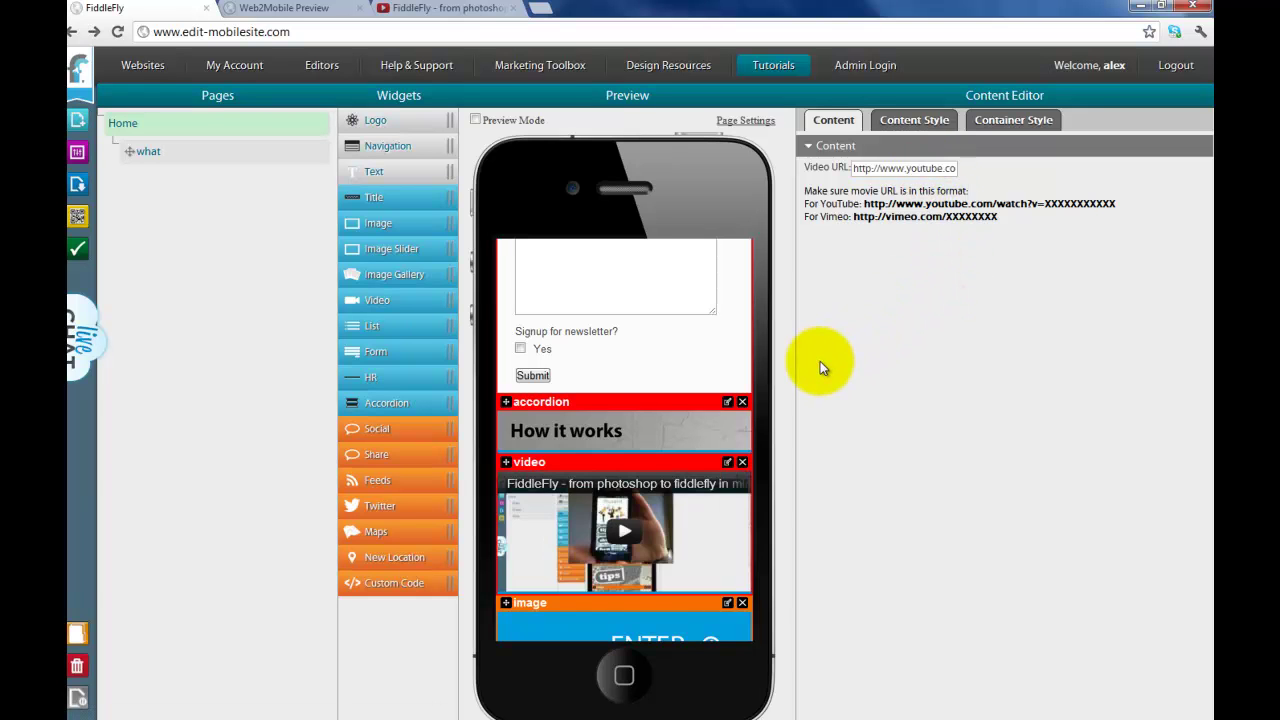
{"action": "scroll", "coordinate": [680, 360], "scroll_direction": "up", "scroll_amount": 3}
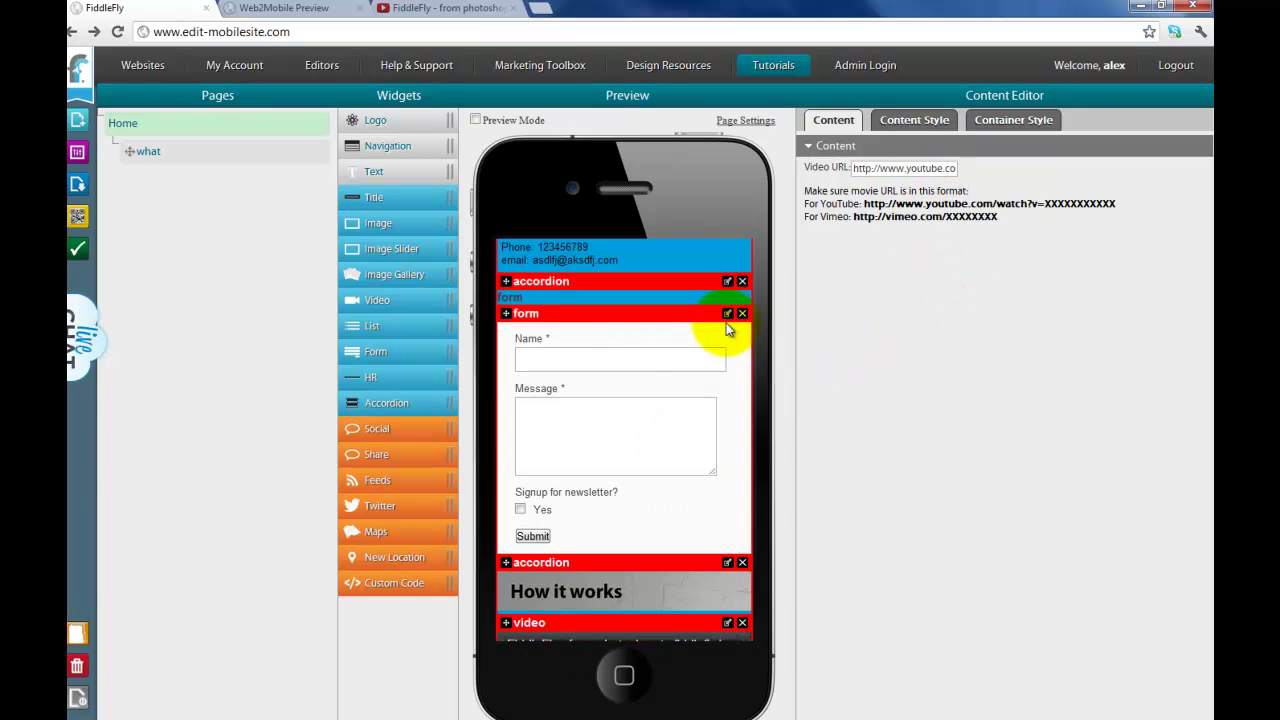
Step: Delete the form widget from the page
{"action": "scroll", "coordinate": [728, 330], "scroll_direction": "up", "scroll_amount": 1}
{"action": "left_click", "coordinate": [742, 393]}
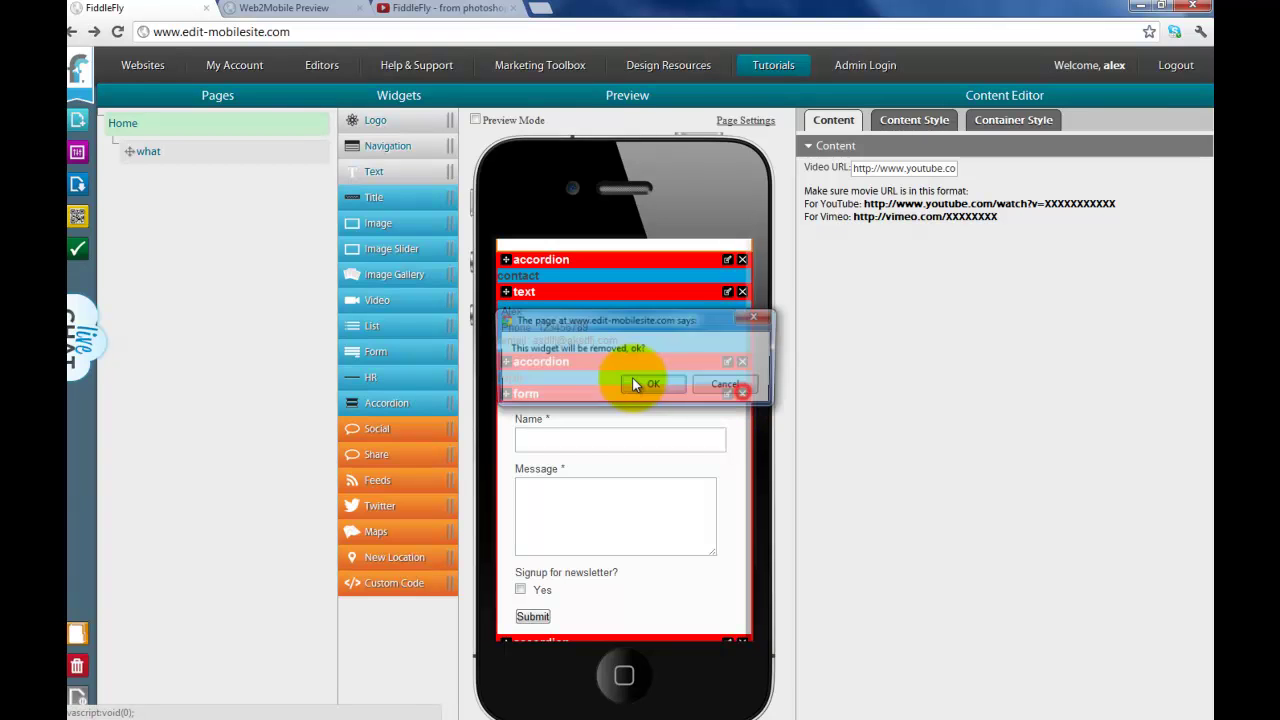
{"action": "left_click", "coordinate": [636, 388]}
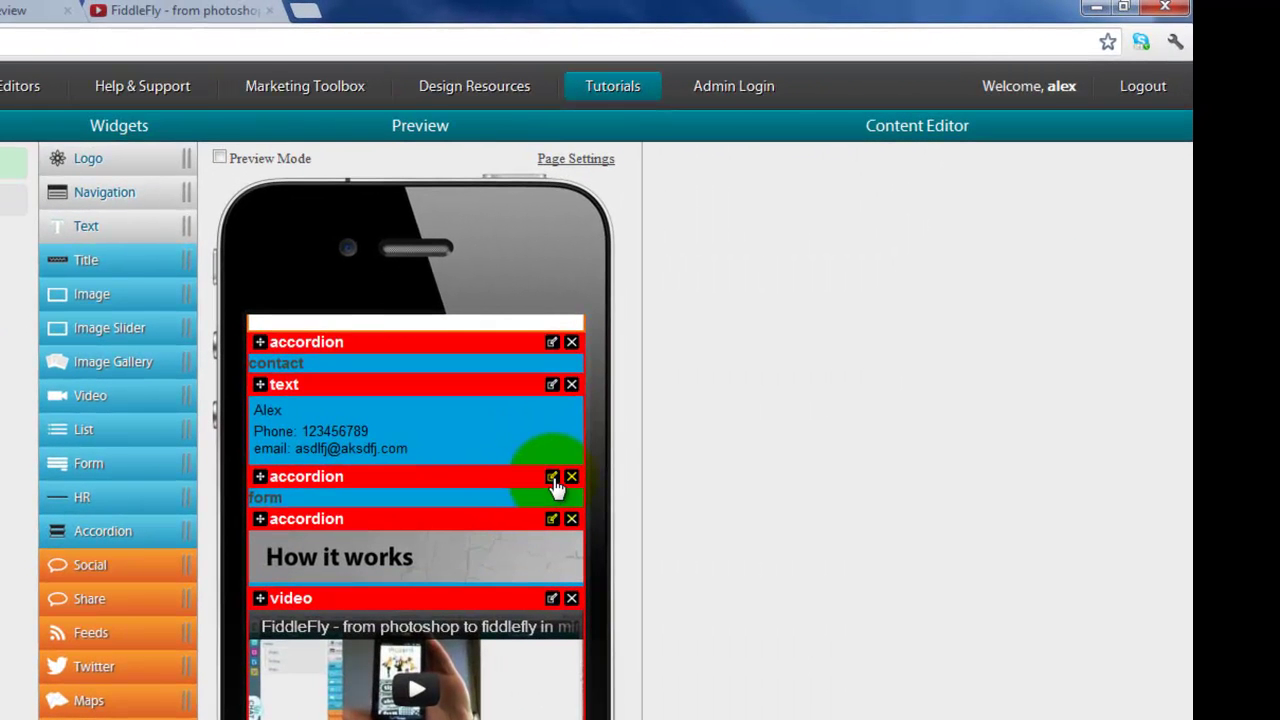
Step: Make the form accordion an image header using the 'why' picture
{"action": "left_click", "coordinate": [552, 477]}
{"action": "left_click", "coordinate": [787, 282]}
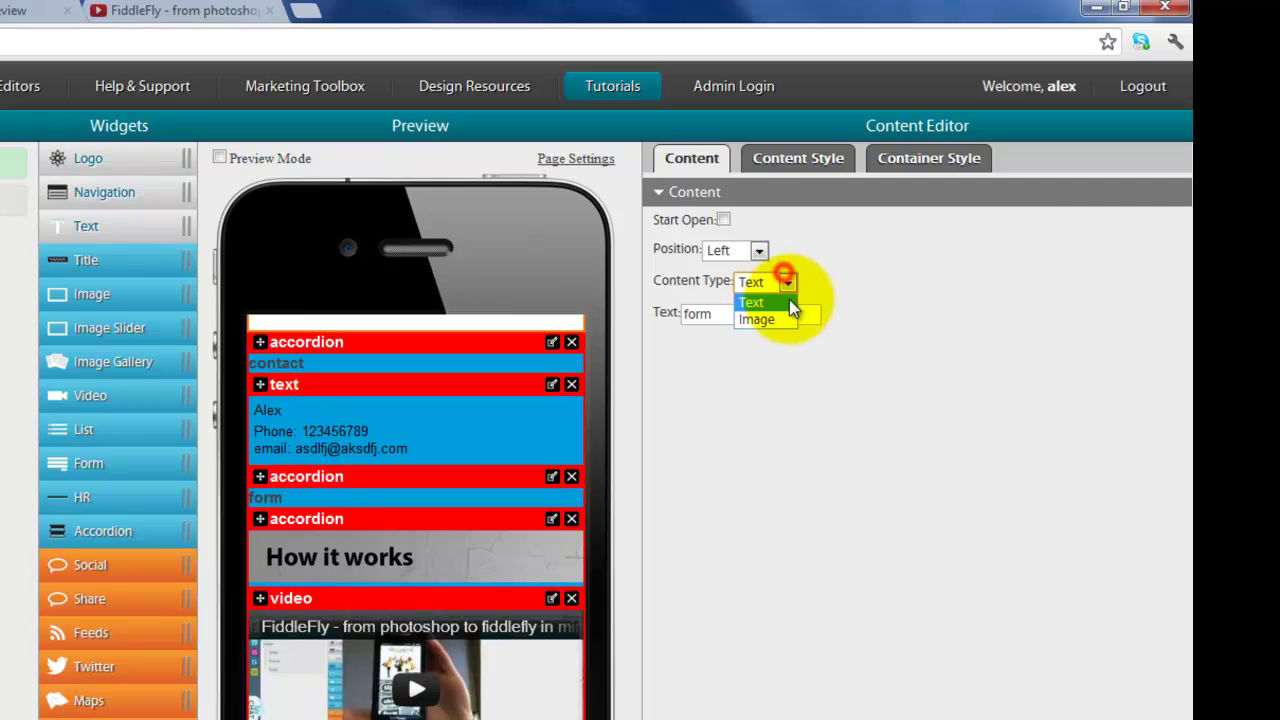
{"action": "left_click", "coordinate": [768, 320]}
{"action": "left_click", "coordinate": [834, 357]}
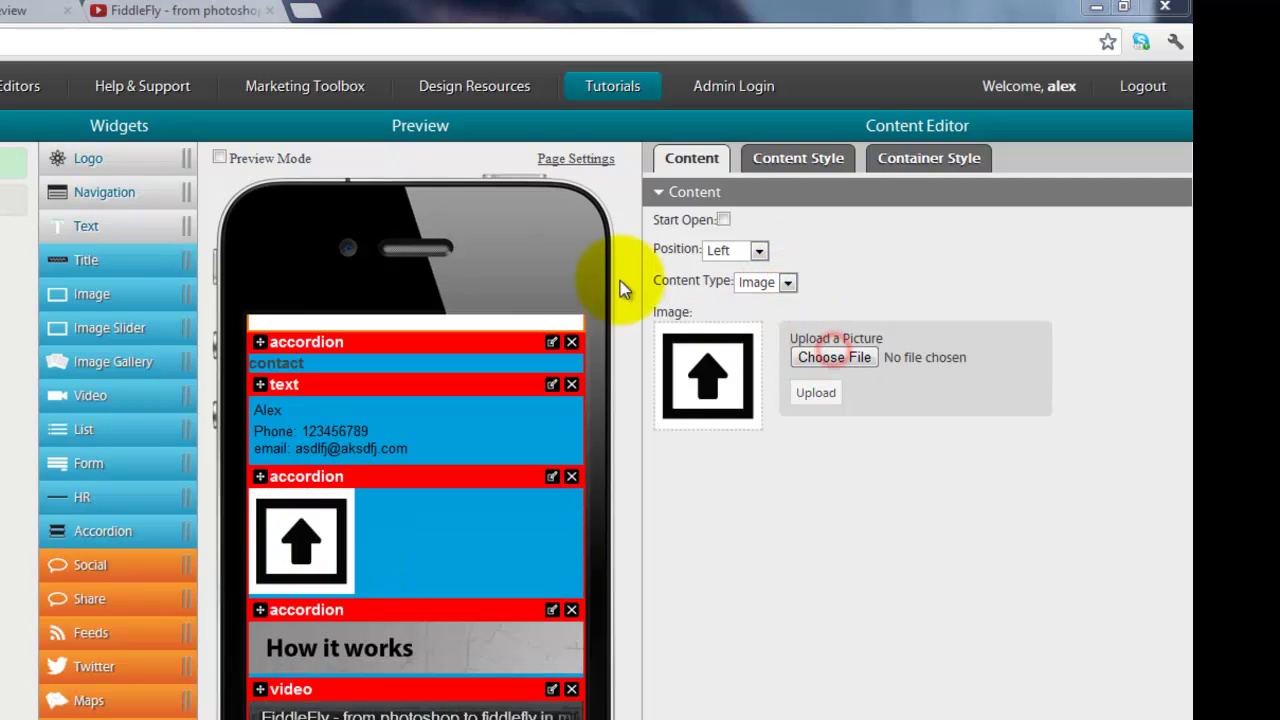
{"action": "double_click", "coordinate": [397, 142]}
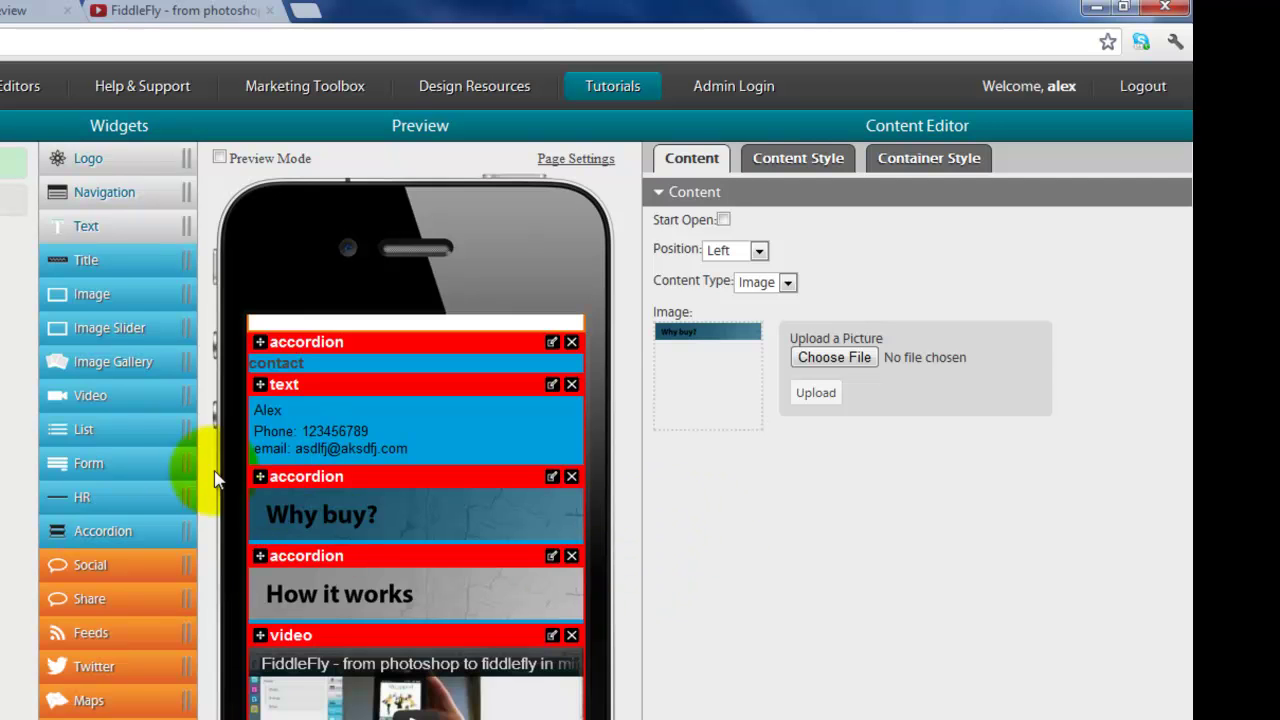
Step: Place a Video widget under the Why buy? accordion and paste in the YouTube URL
{"action": "left_click_drag", "start_coordinate": [95, 395], "coordinate": [124, 410]}
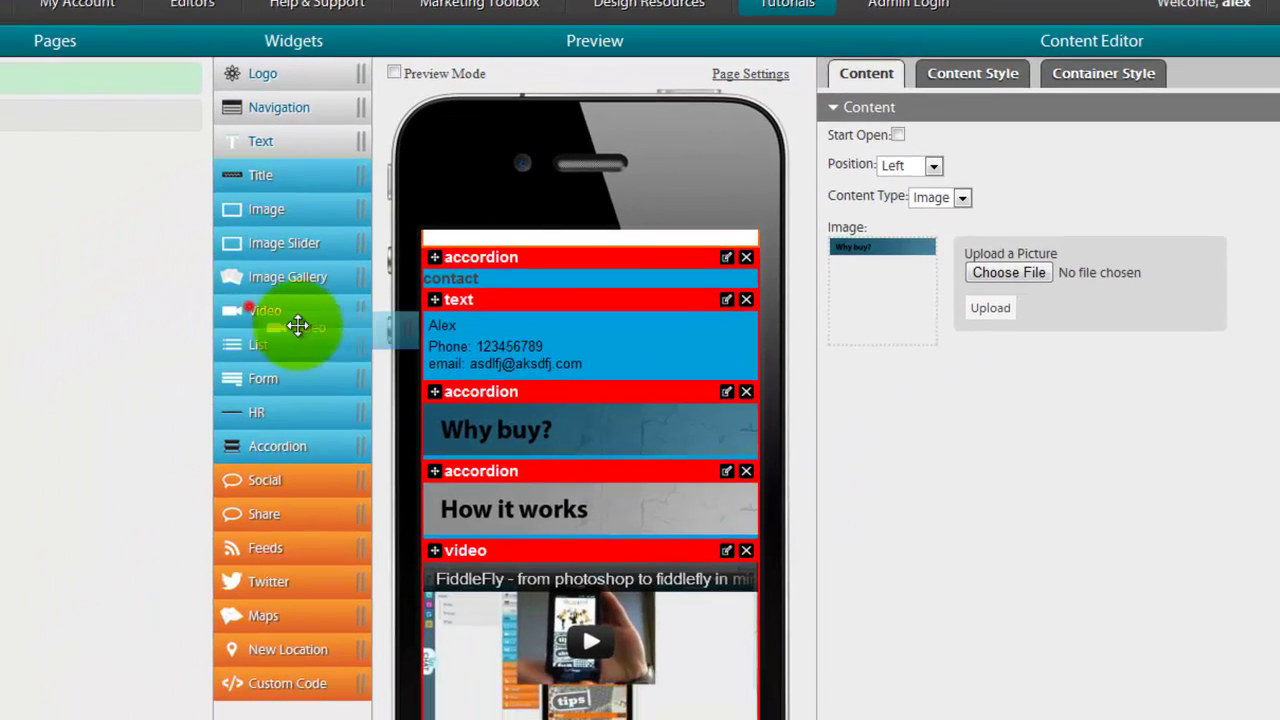
{"action": "left_click_drag", "start_coordinate": [298, 325], "coordinate": [460, 462]}
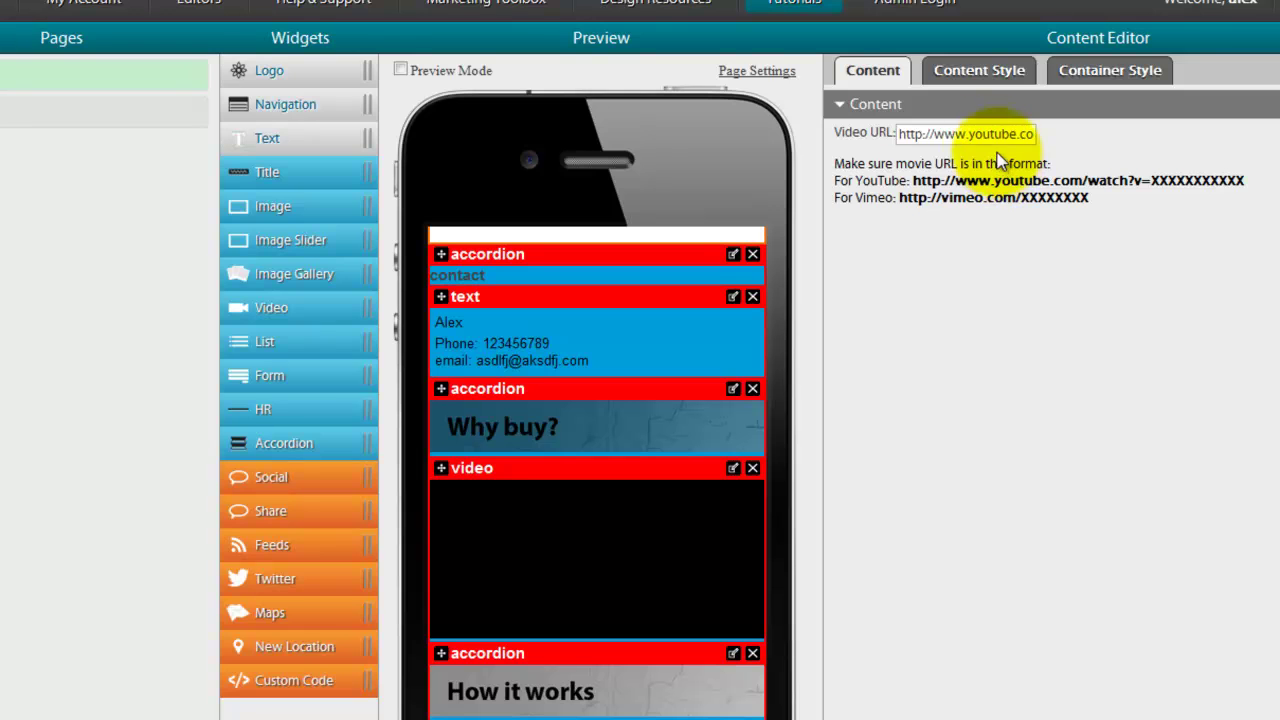
{"action": "triple_click", "coordinate": [980, 131]}
{"action": "key", "text": "ctrl+v"}
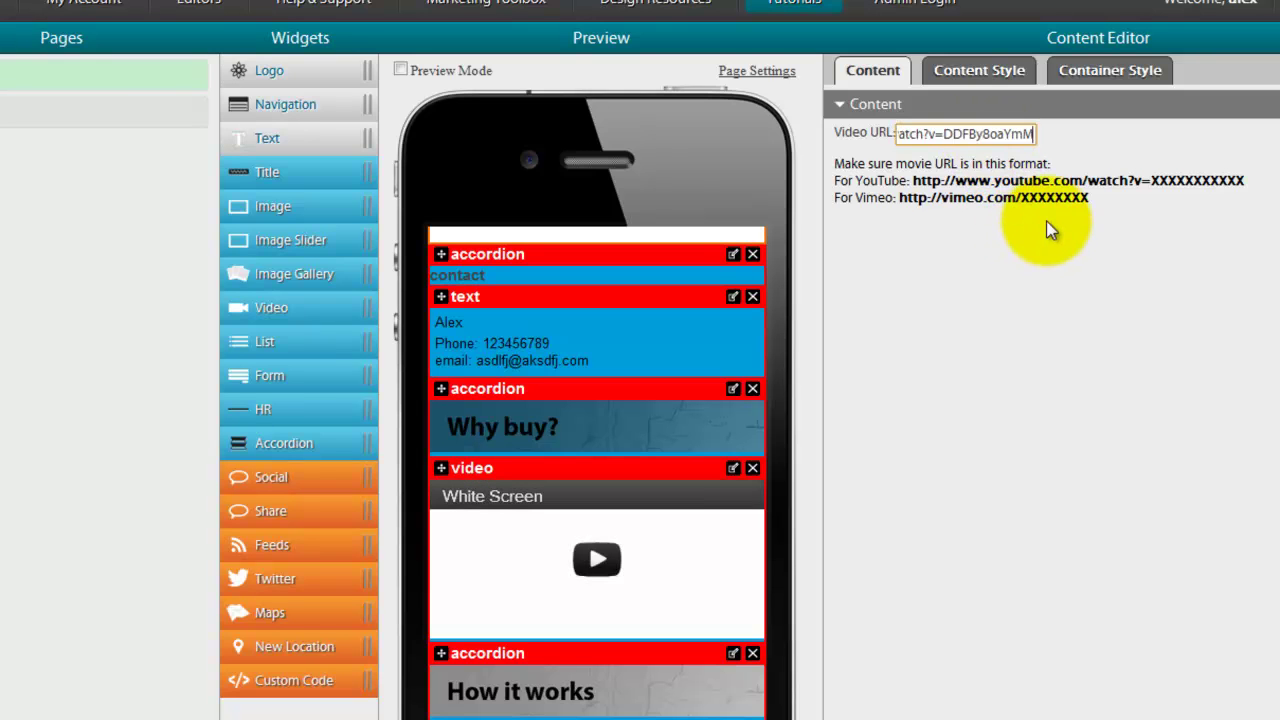
{"action": "left_click", "coordinate": [1006, 275]}
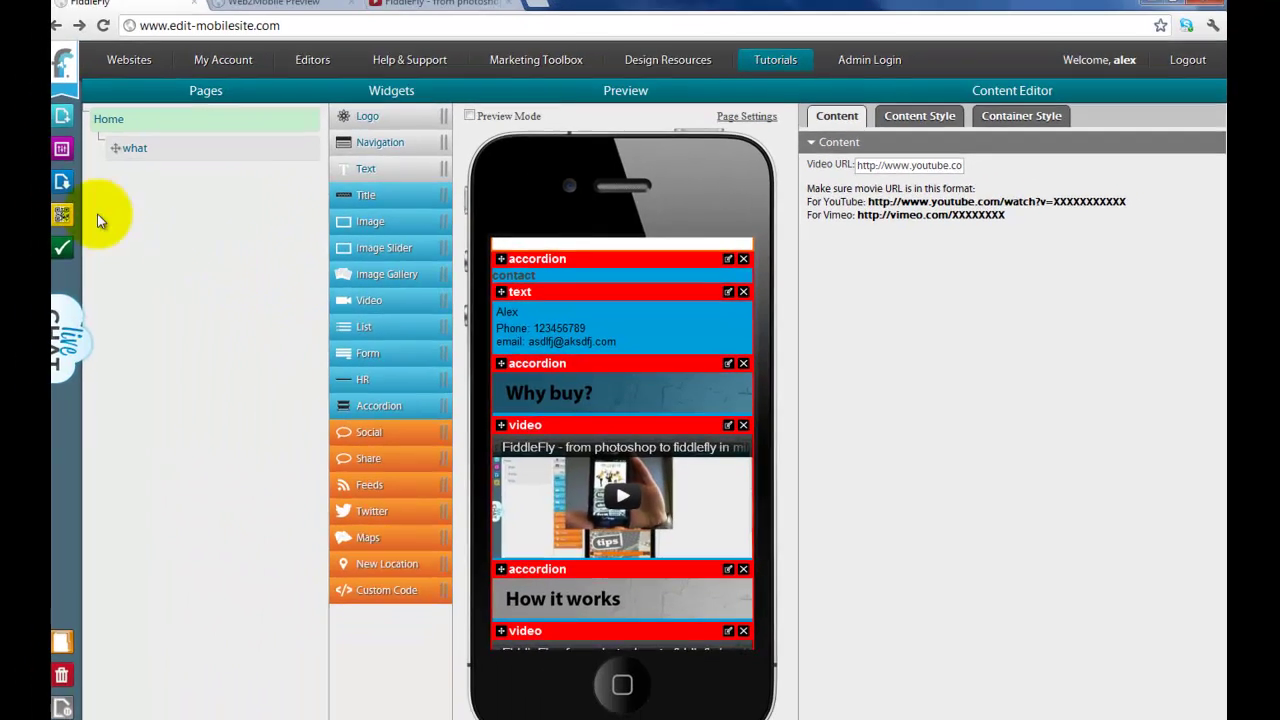
Step: Republish the project, saving the page, and load the Web2Mobile preview
{"action": "left_click", "coordinate": [62, 181]}
{"action": "left_click", "coordinate": [649, 387]}
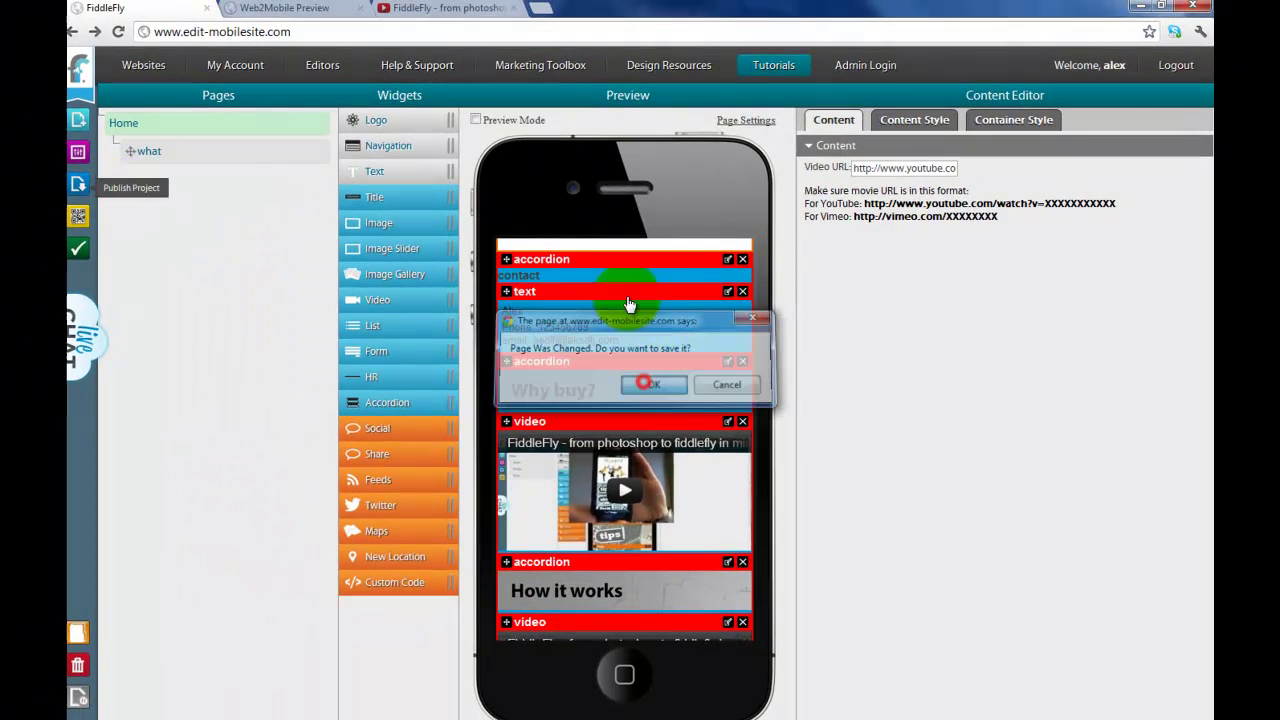
{"action": "left_click", "coordinate": [288, 12]}
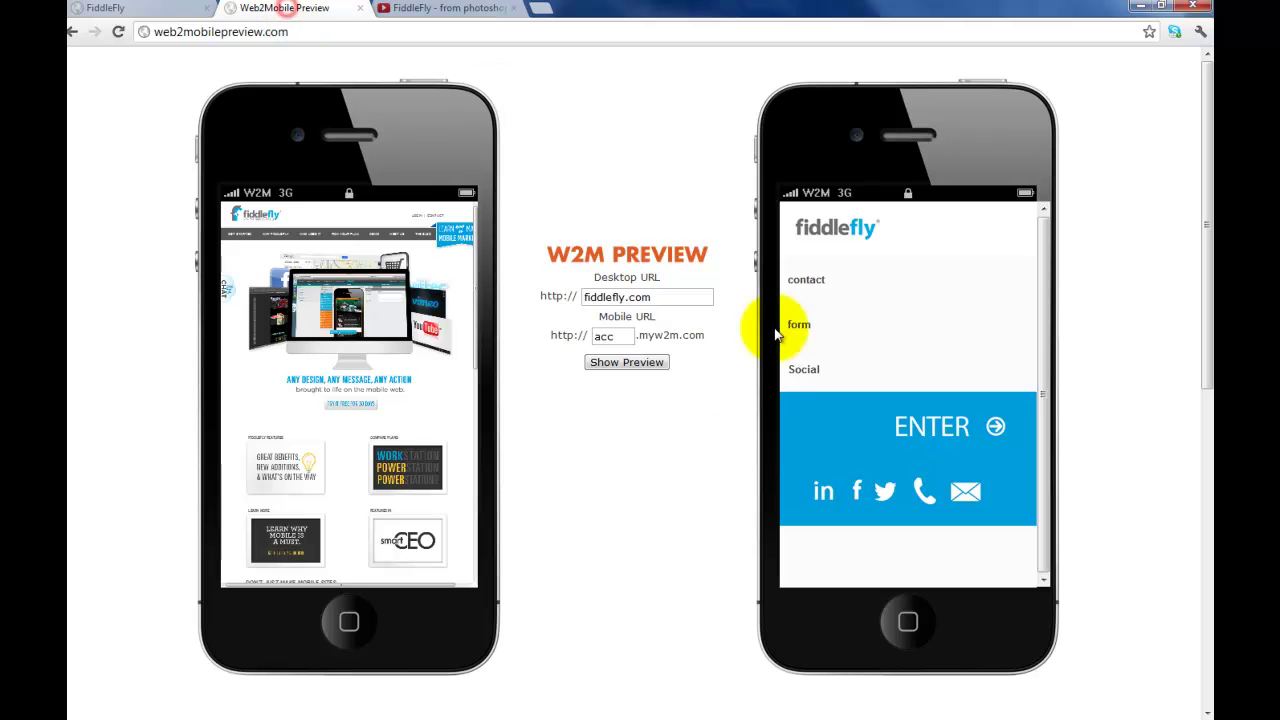
{"action": "left_click", "coordinate": [645, 368]}
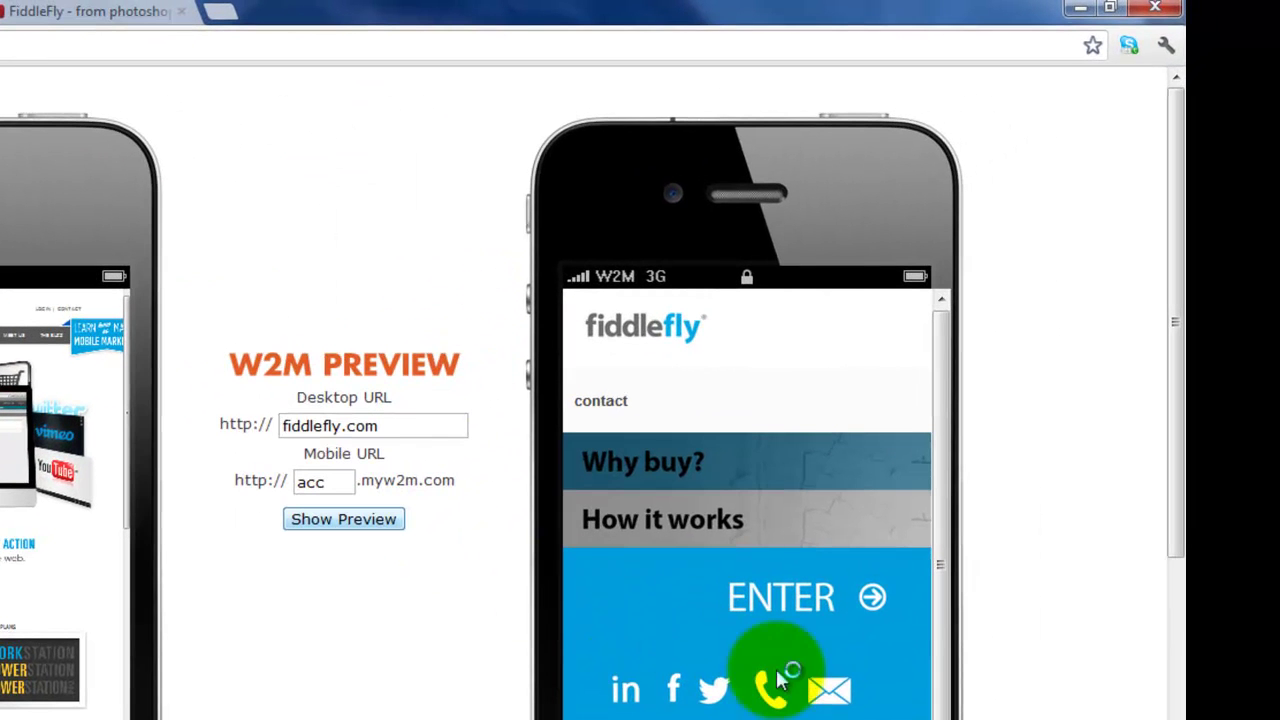
Step: Expand and collapse the Why buy? and How it works sections, then return to FiddleFly
{"action": "left_click", "coordinate": [653, 460]}
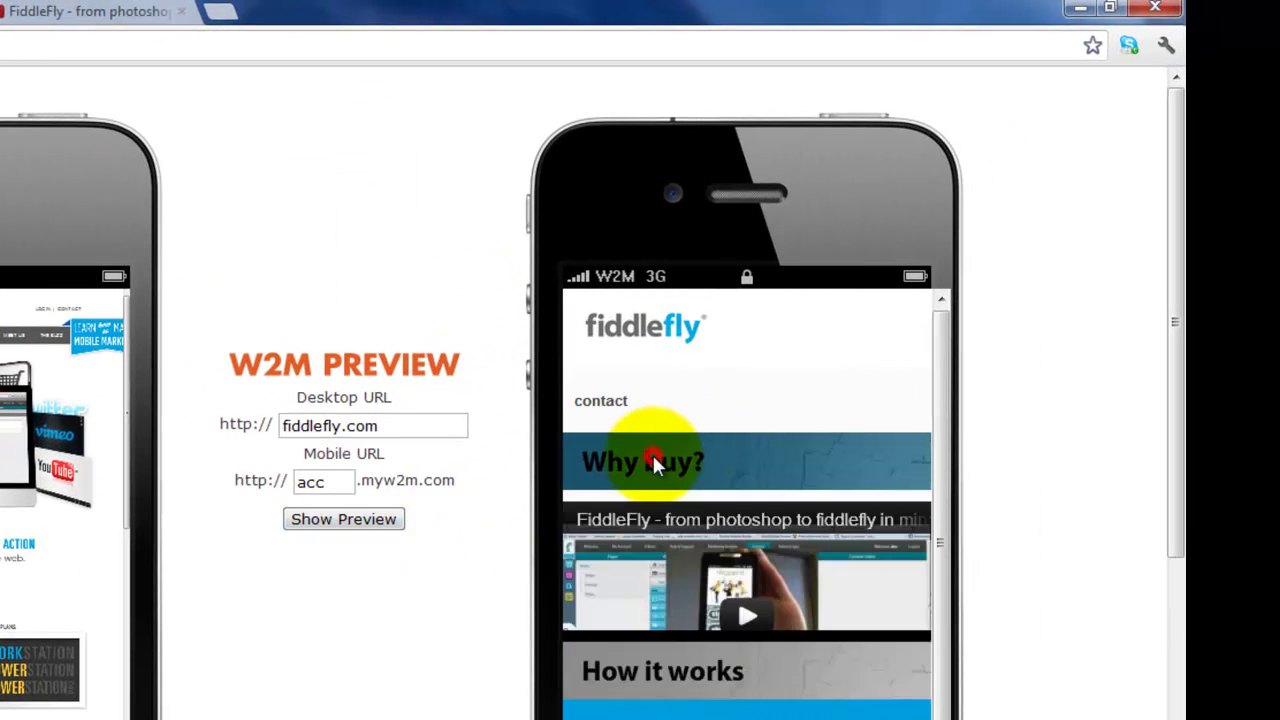
{"action": "left_click", "coordinate": [653, 460]}
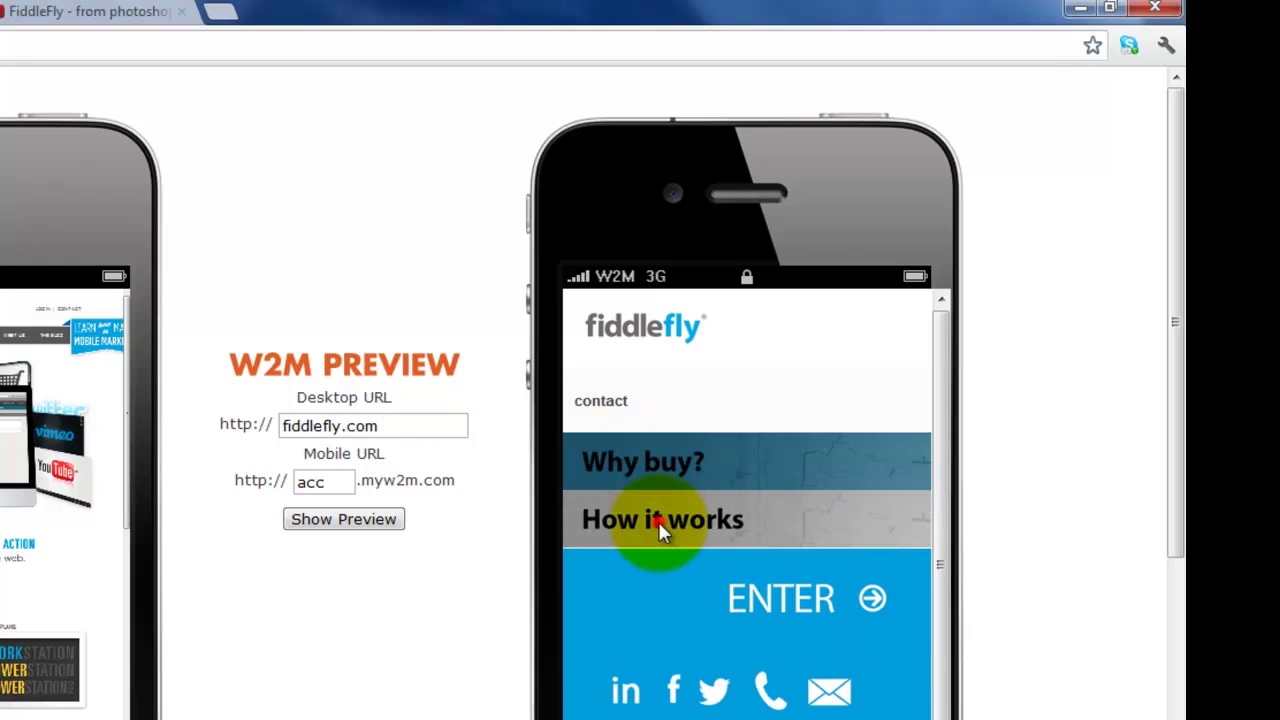
{"action": "left_click", "coordinate": [657, 521]}
{"action": "left_click", "coordinate": [657, 521]}
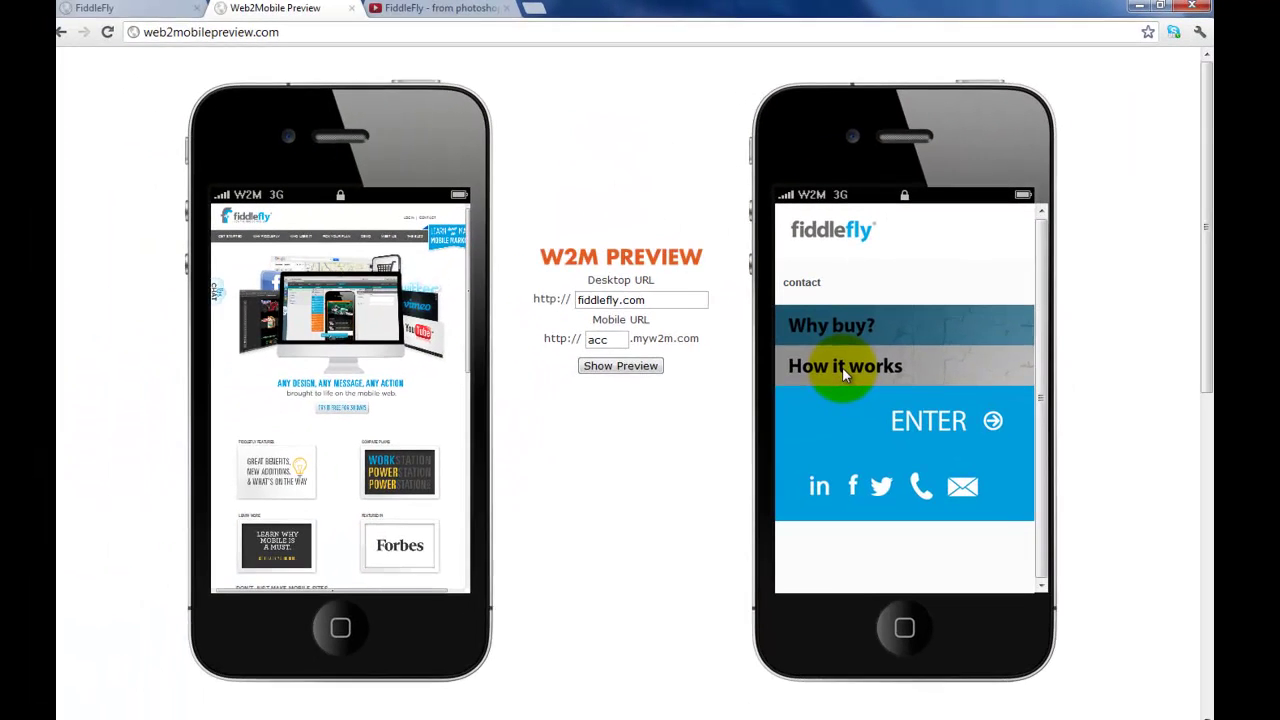
{"action": "left_click", "coordinate": [100, 8]}
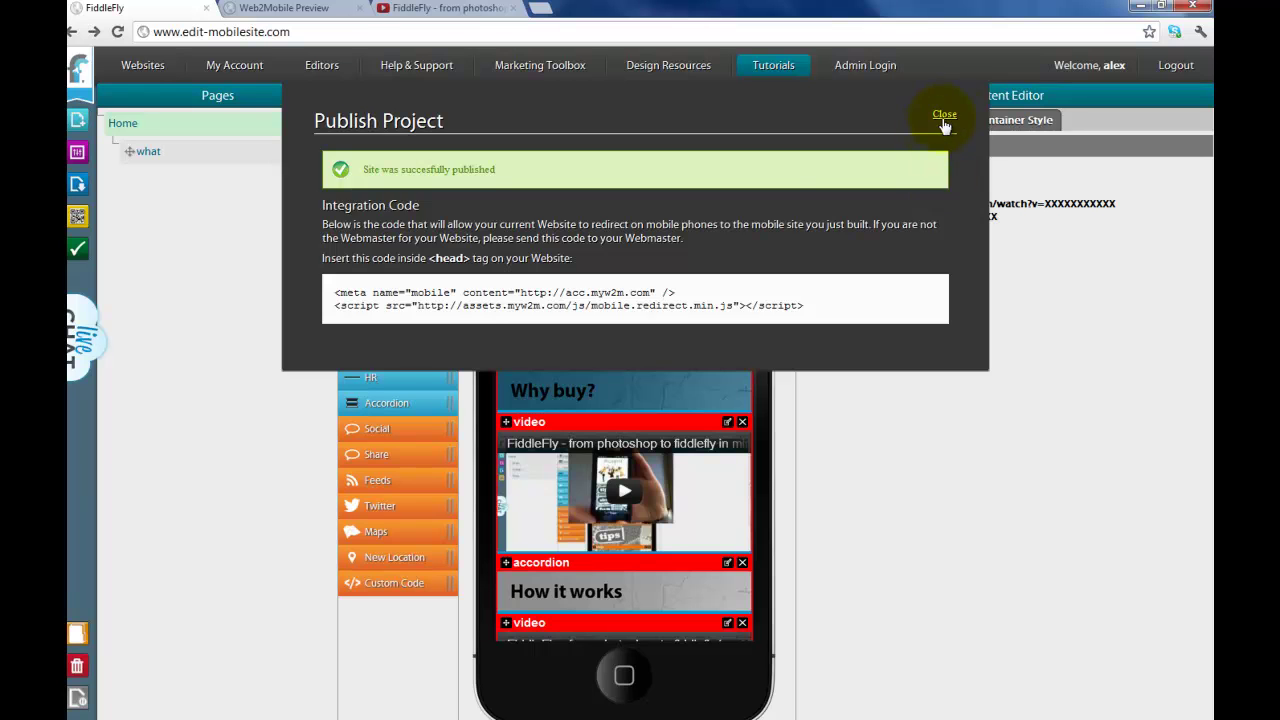
Step: Close the publish confirmation and delete the contact accordion
{"action": "left_click", "coordinate": [944, 114]}
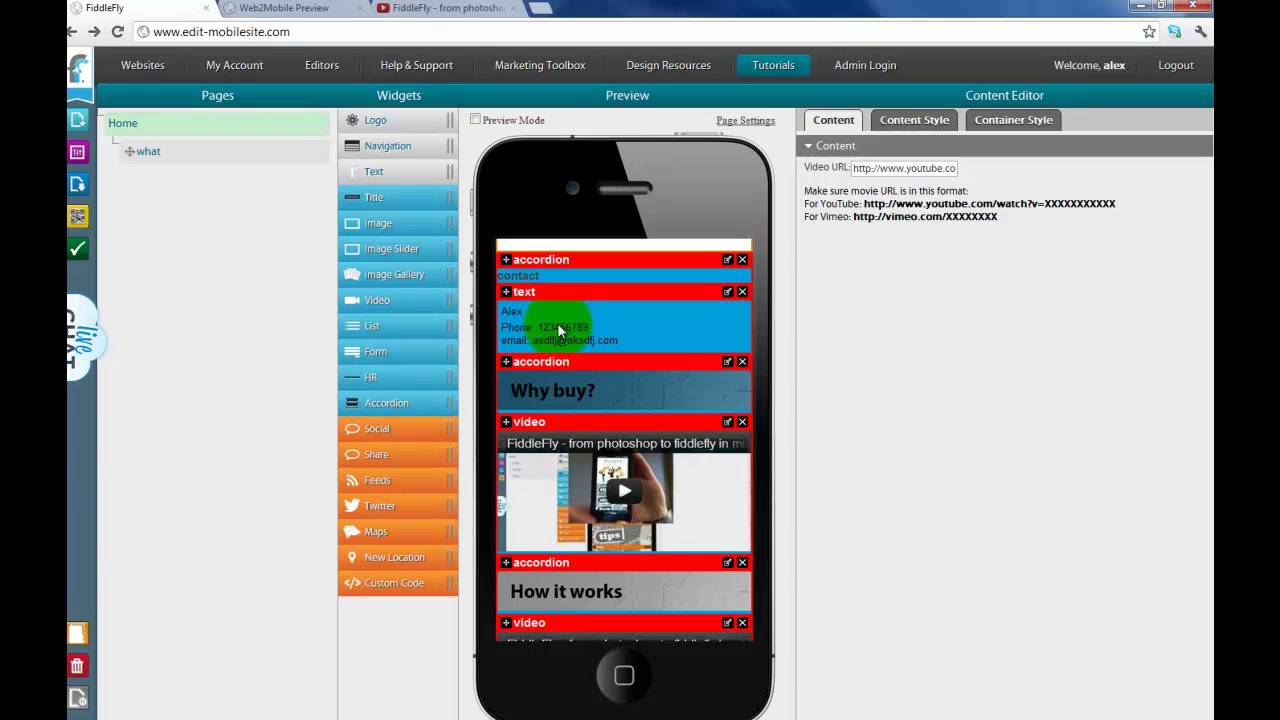
{"action": "left_click", "coordinate": [606, 405]}
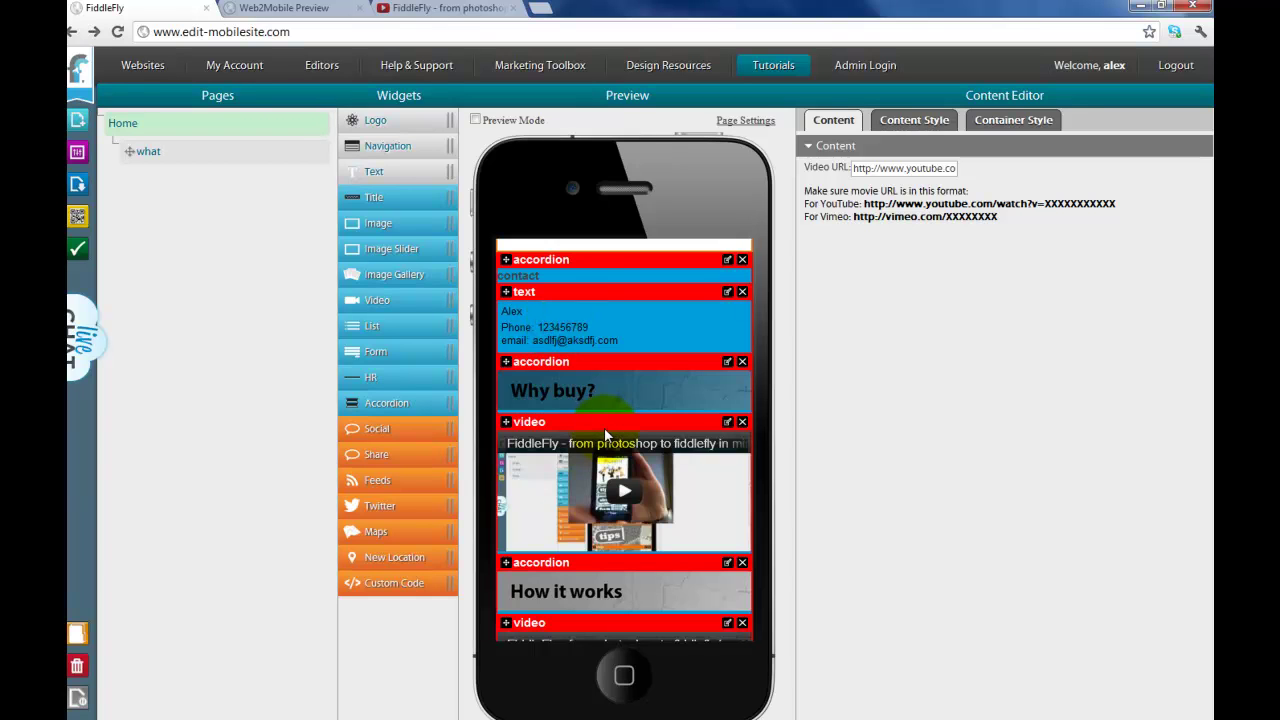
{"action": "left_click", "coordinate": [614, 392]}
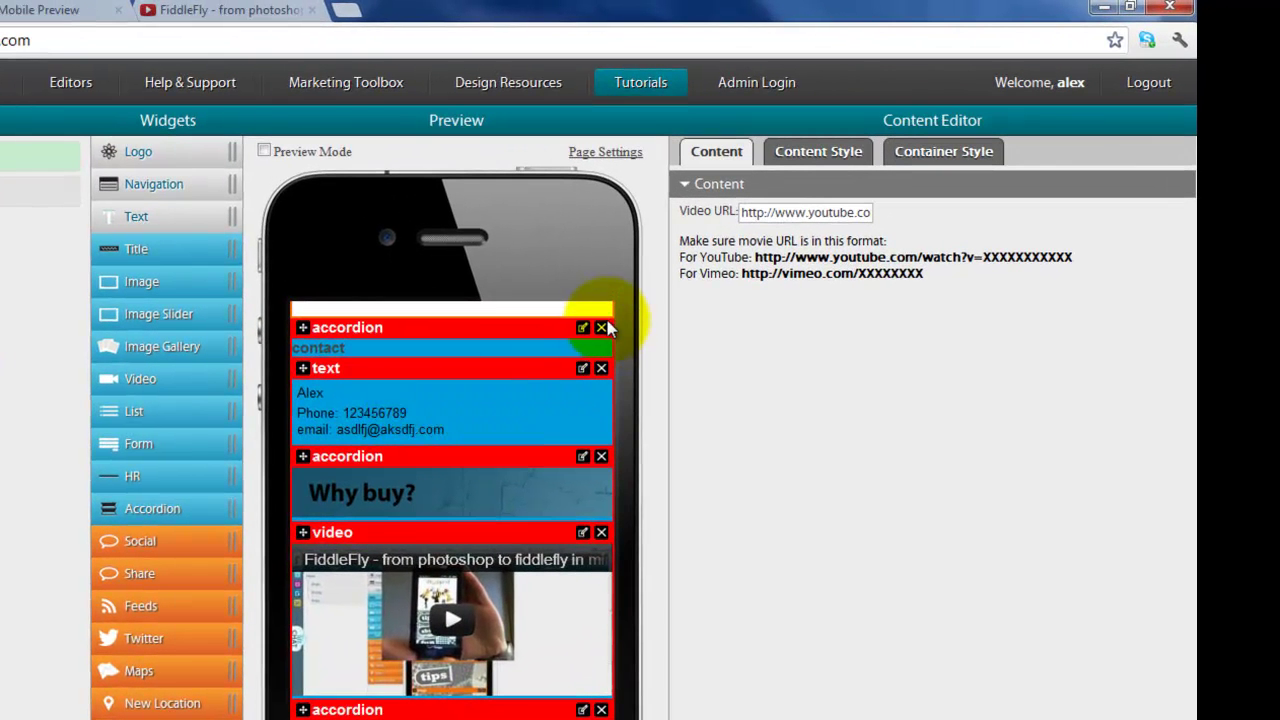
{"action": "left_click", "coordinate": [601, 328]}
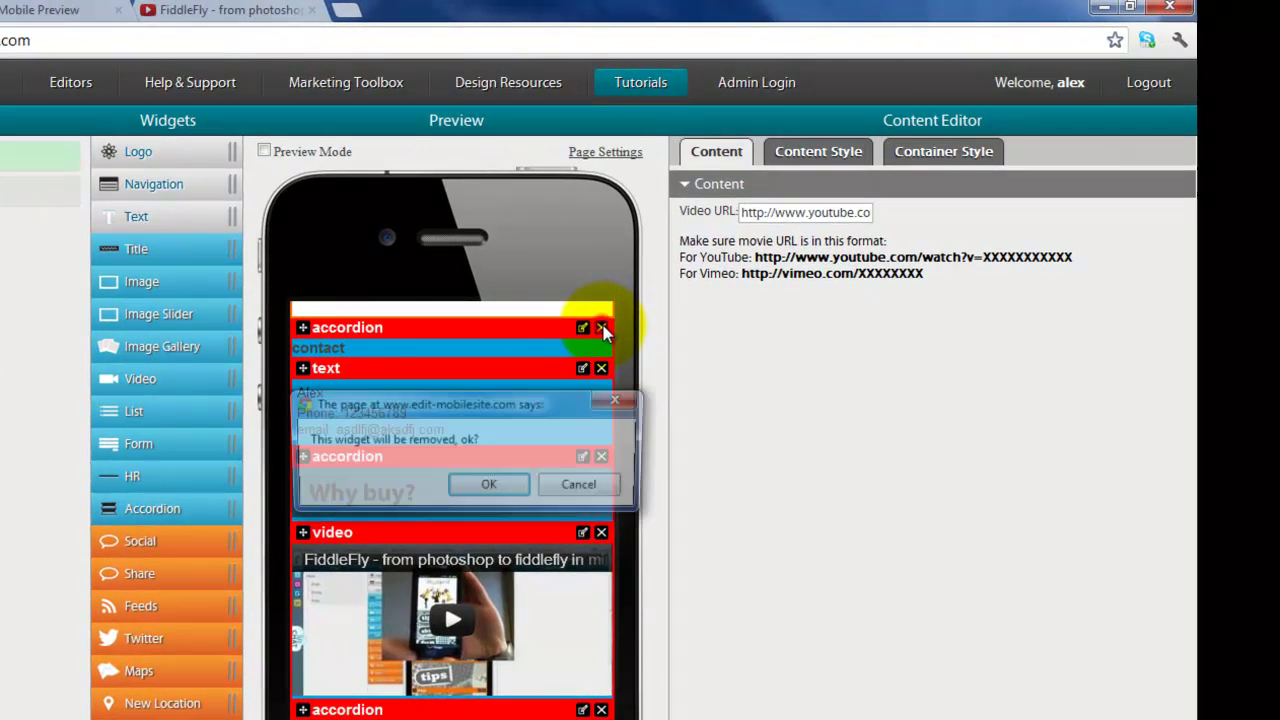
{"action": "left_click", "coordinate": [492, 485]}
{"action": "left_click", "coordinate": [484, 368]}
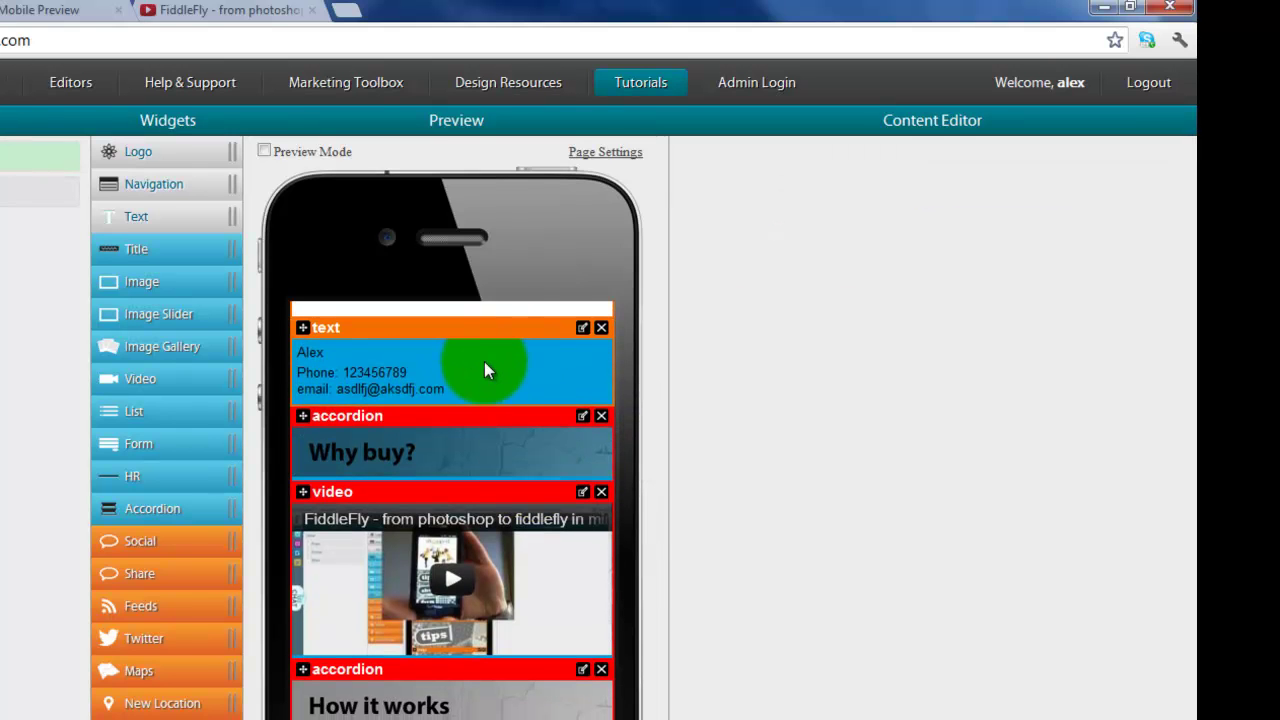
{"action": "left_click", "coordinate": [580, 326]}
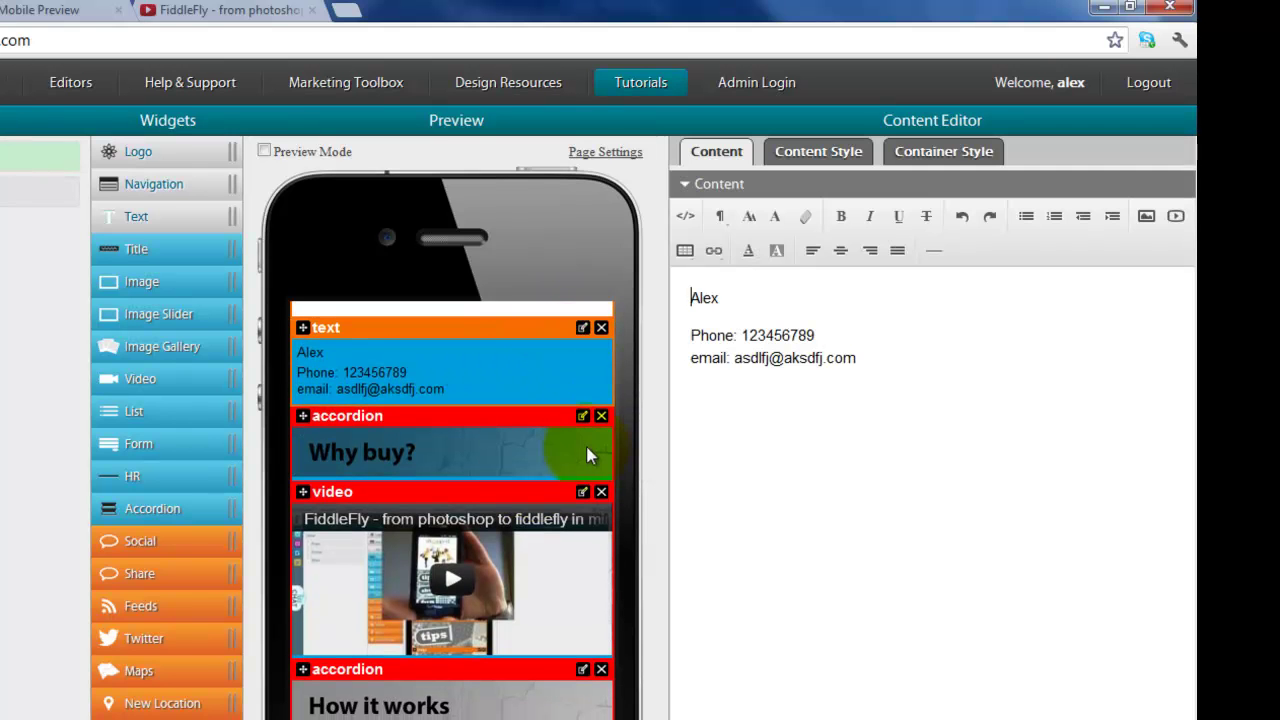
Step: Delete the Why buy? and How it works accordions
{"action": "left_click", "coordinate": [601, 415]}
{"action": "left_click", "coordinate": [491, 485]}
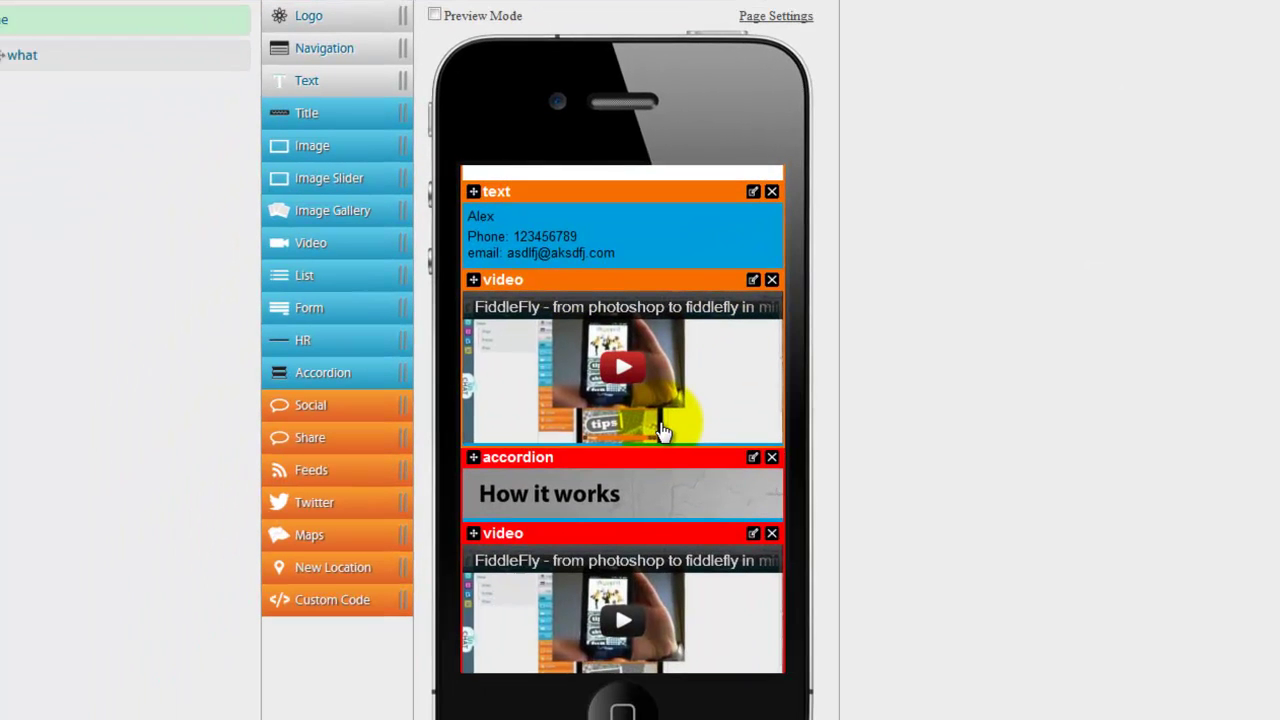
{"action": "left_click", "coordinate": [771, 457]}
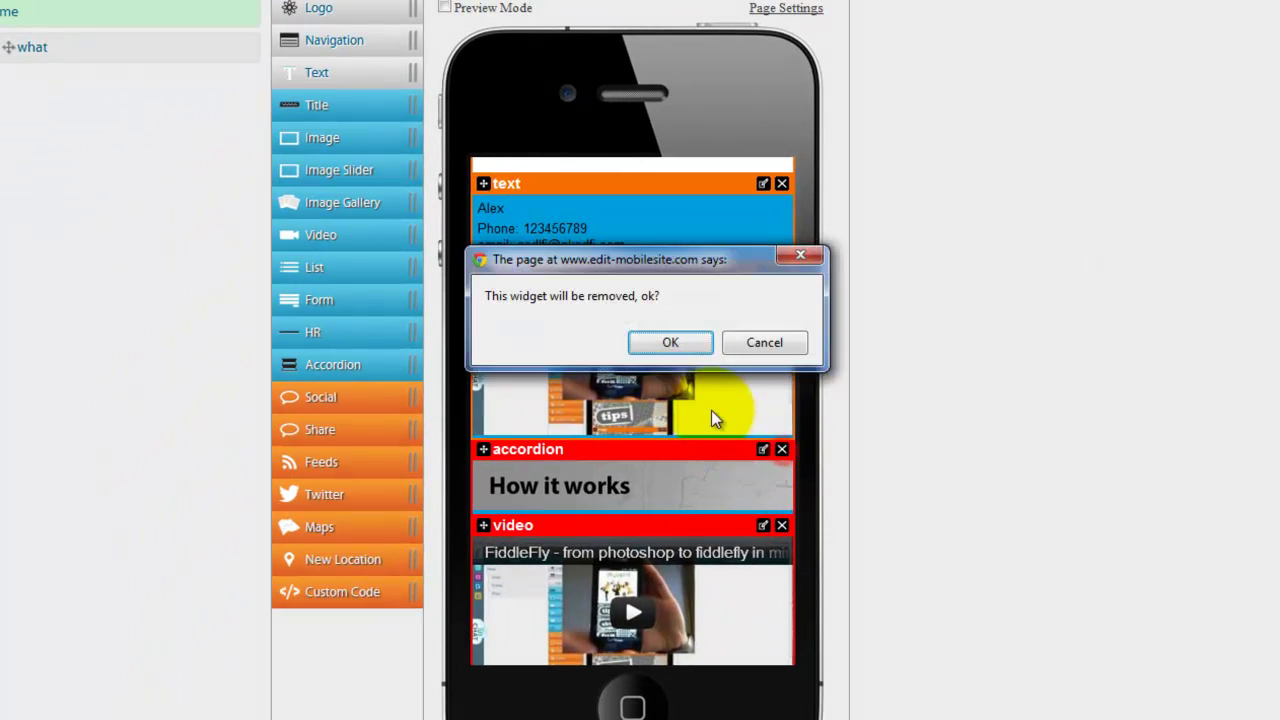
{"action": "left_click", "coordinate": [672, 343]}
{"action": "scroll", "coordinate": [749, 414], "scroll_direction": "down", "scroll_amount": 1}
{"action": "scroll", "coordinate": [741, 472], "scroll_direction": "up", "scroll_amount": 1}
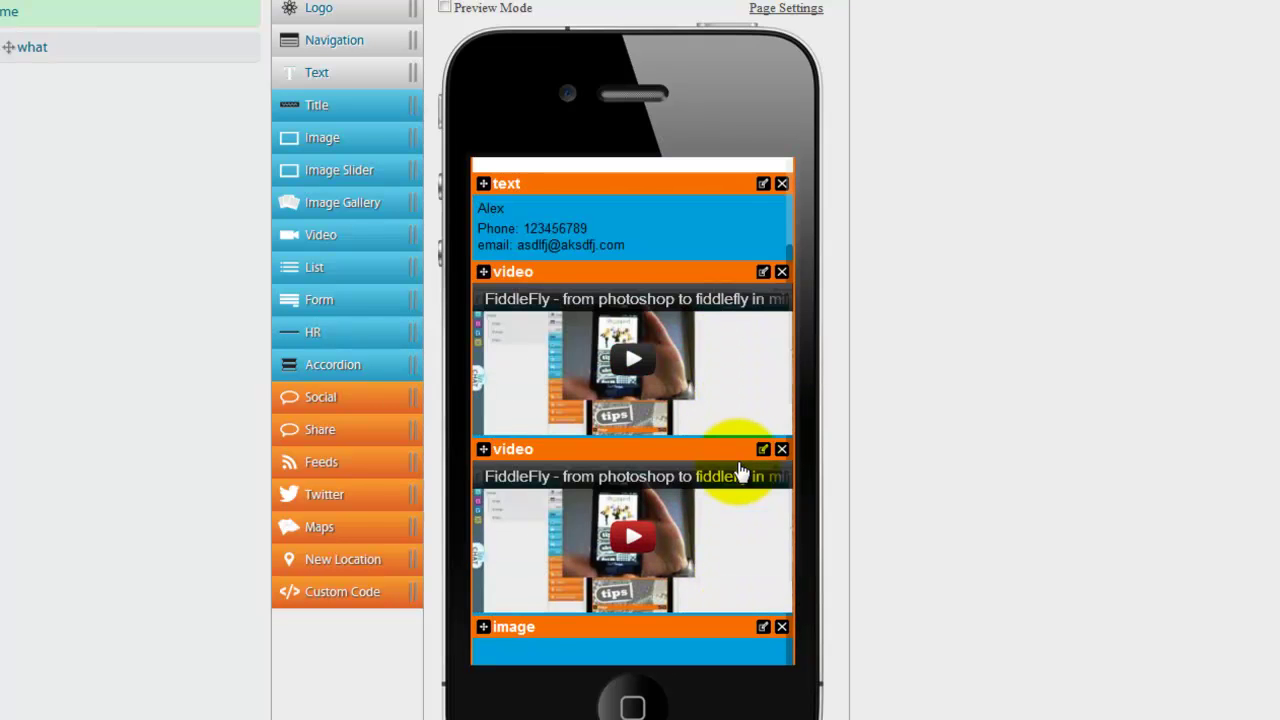